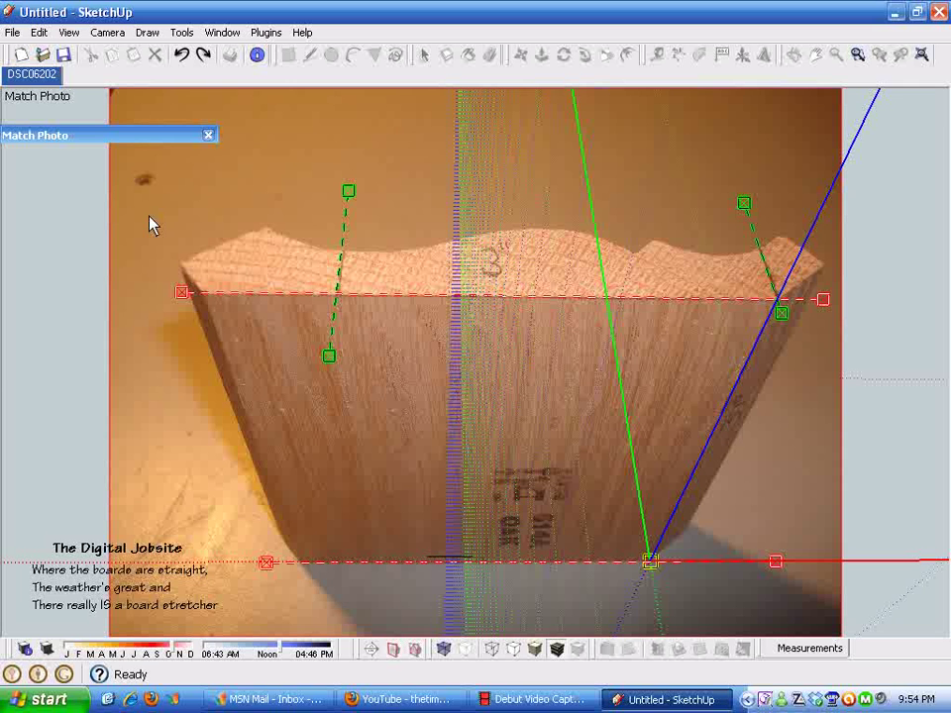
# Step: Accept the Match Photo camera alignment for the oak molding photo
pyautogui.click(149, 139)
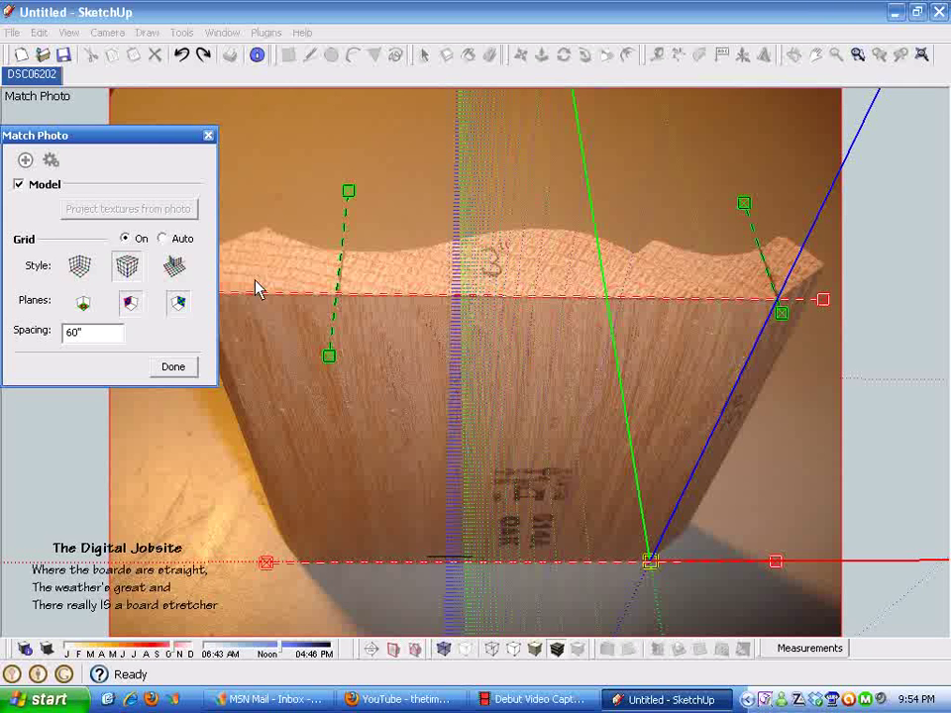
pyautogui.click(172, 369)
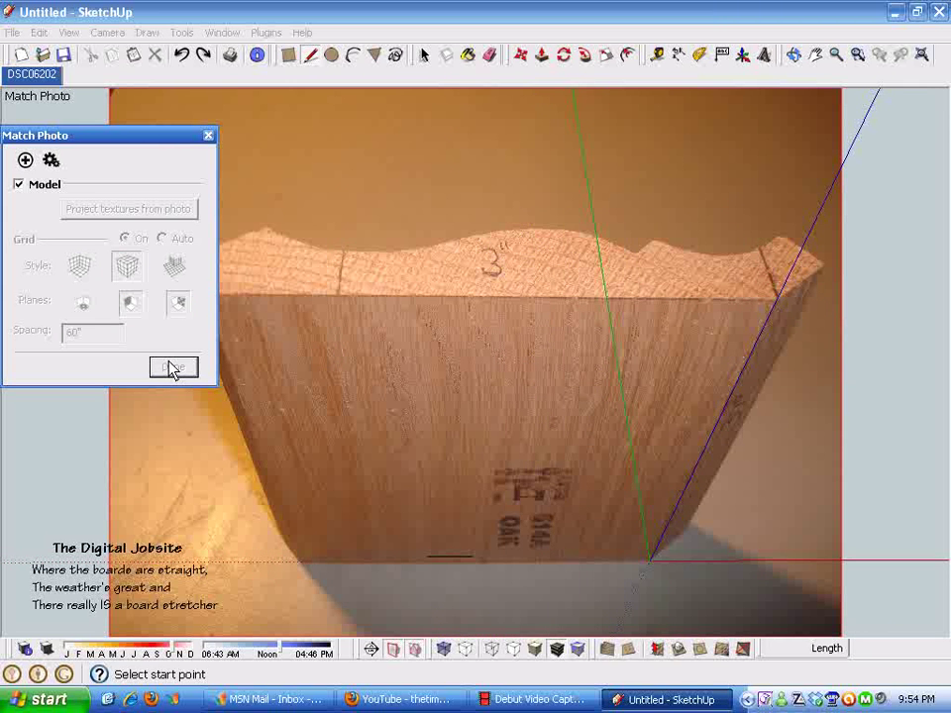
# Step: Collapse Match Photo and take trial Tape Measure readings from the red axis below the board
pyautogui.click(153, 140)
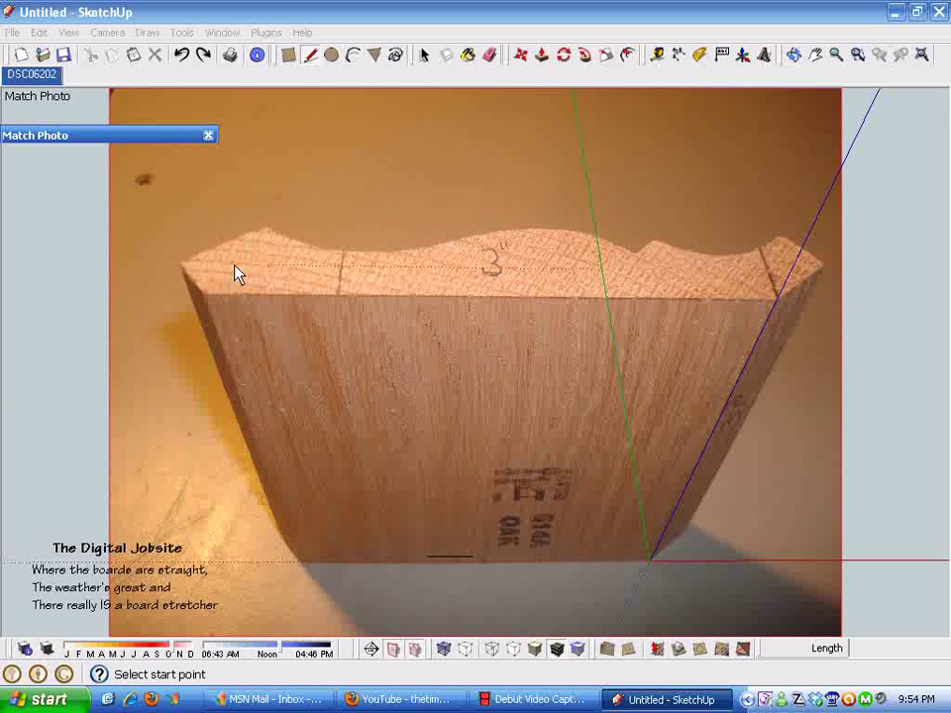
pyautogui.click(660, 56)
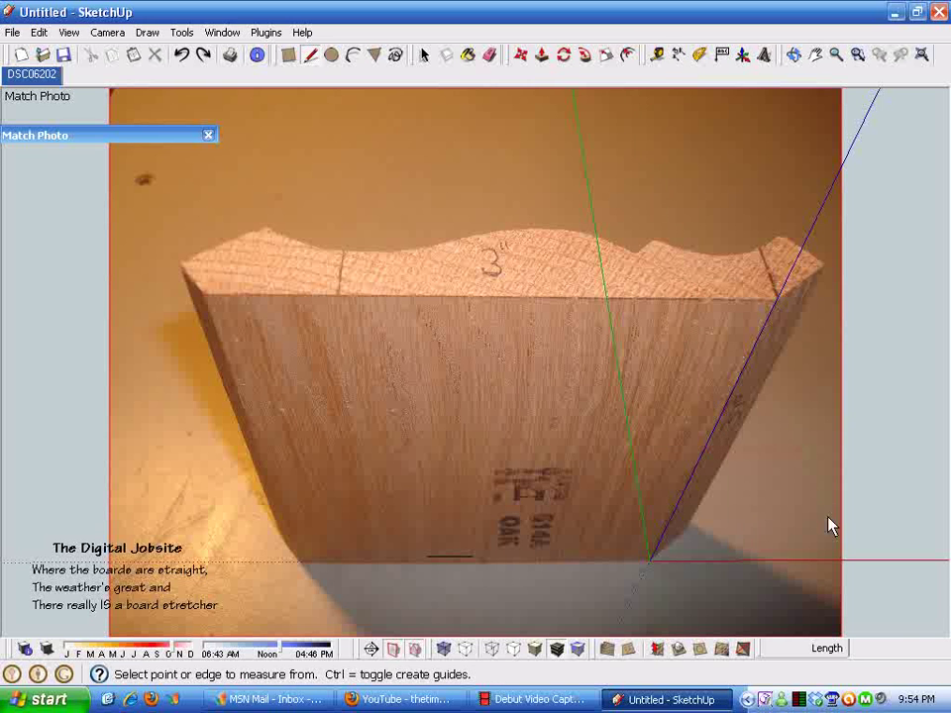
pyautogui.click(726, 561)
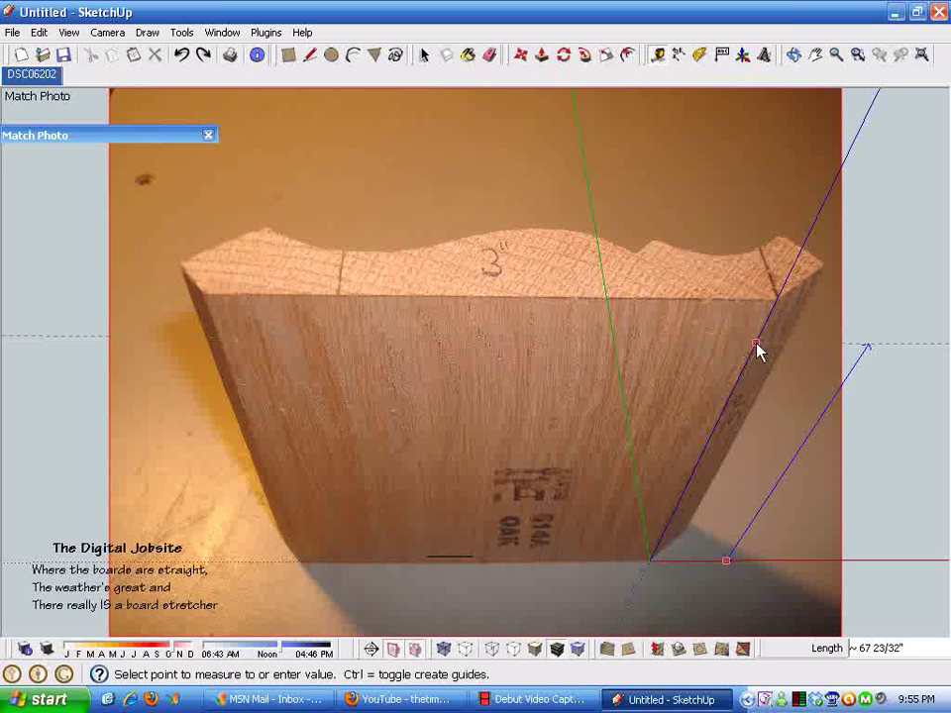
pyautogui.click(673, 589)
pyautogui.click(564, 562)
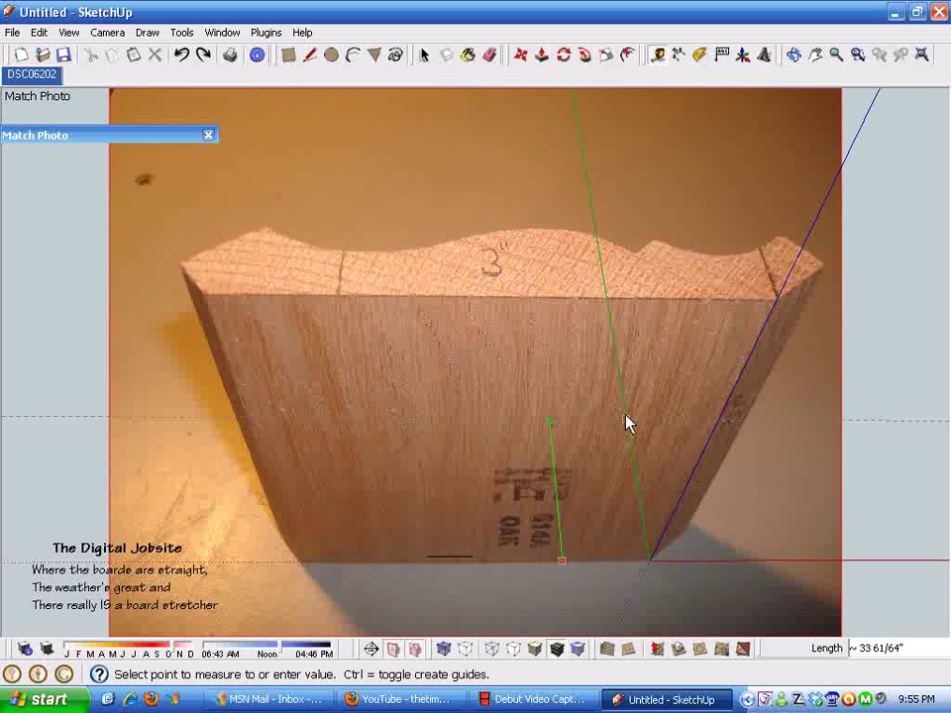
pyautogui.click(711, 561)
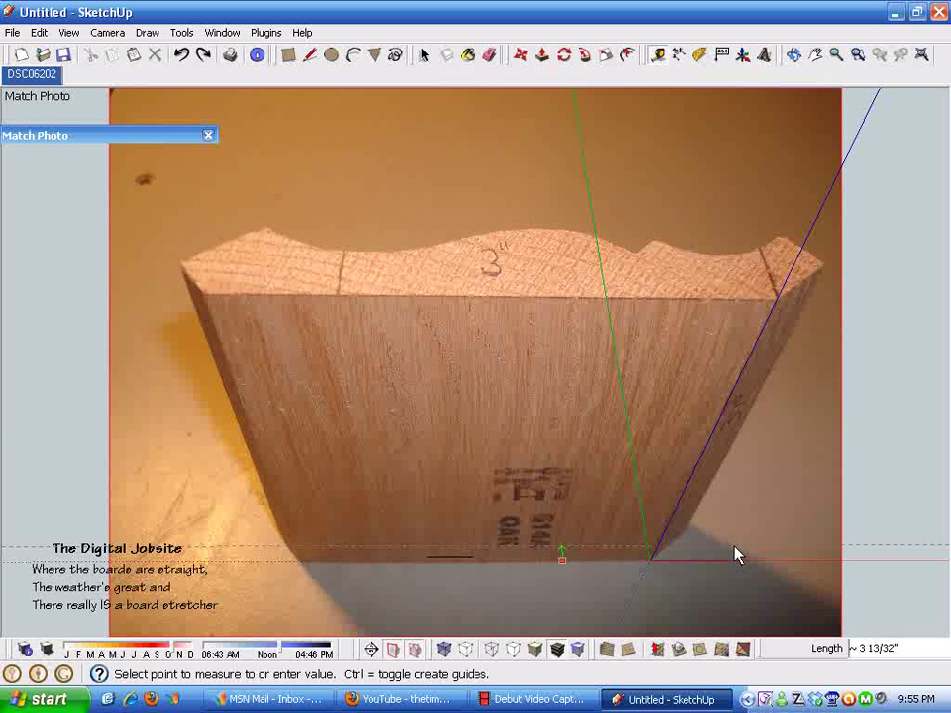
pyautogui.click(724, 564)
pyautogui.click(723, 561)
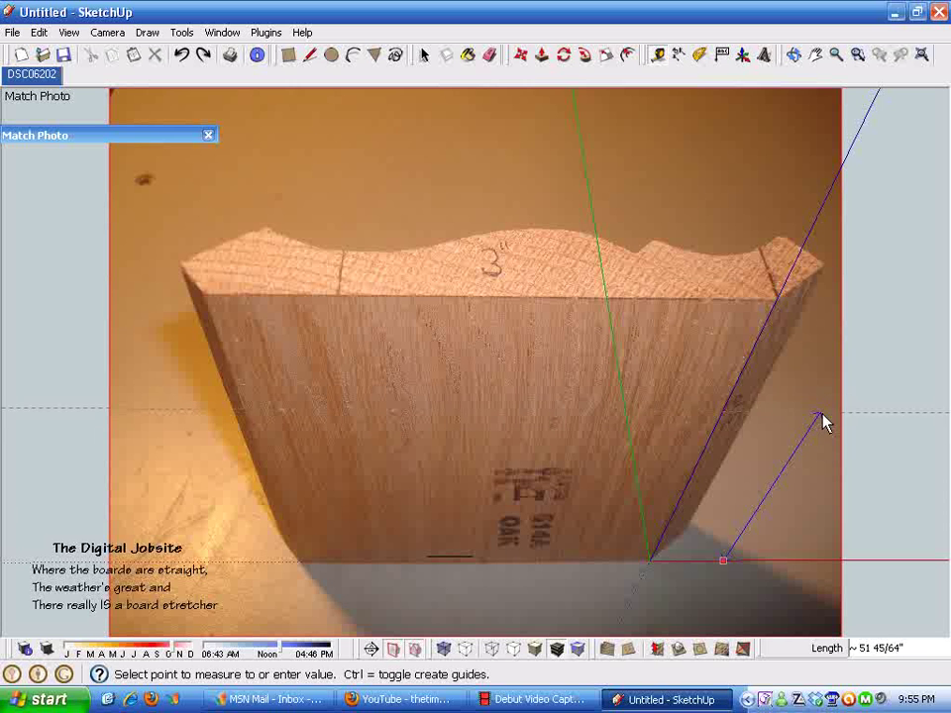
# Step: Place guide lines along the board's top edge, bottom edge and left slanted edge
pyautogui.click(702, 252)
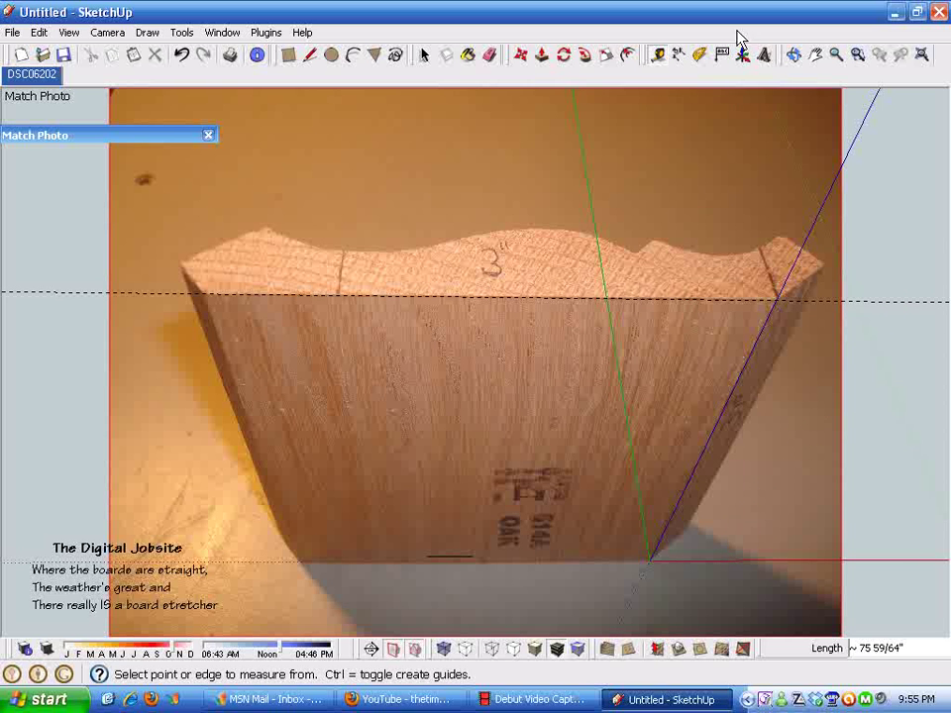
pyautogui.click(678, 299)
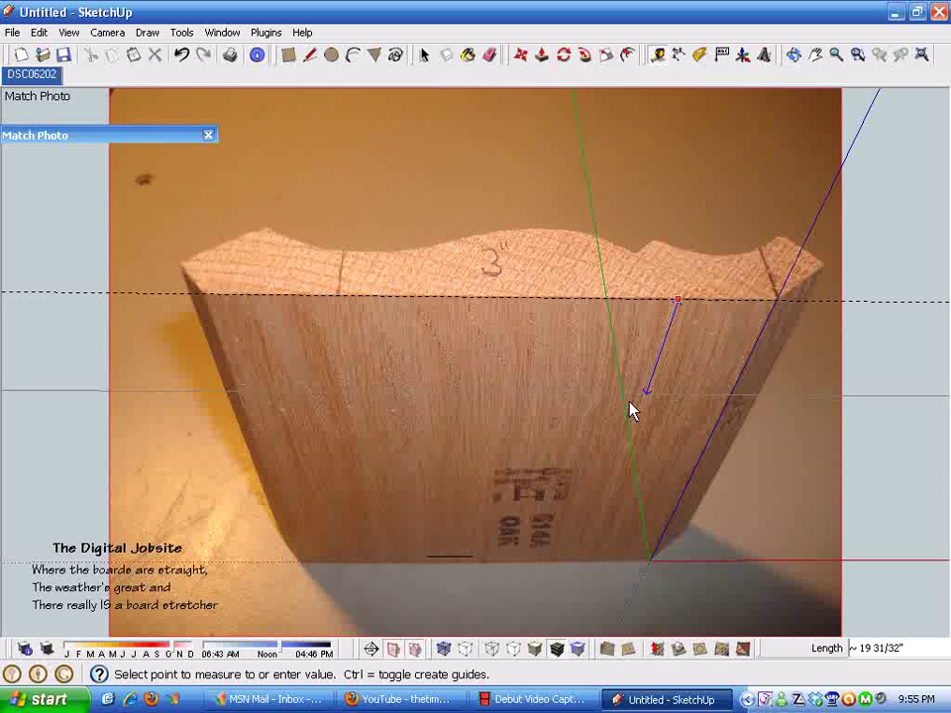
pyautogui.click(650, 562)
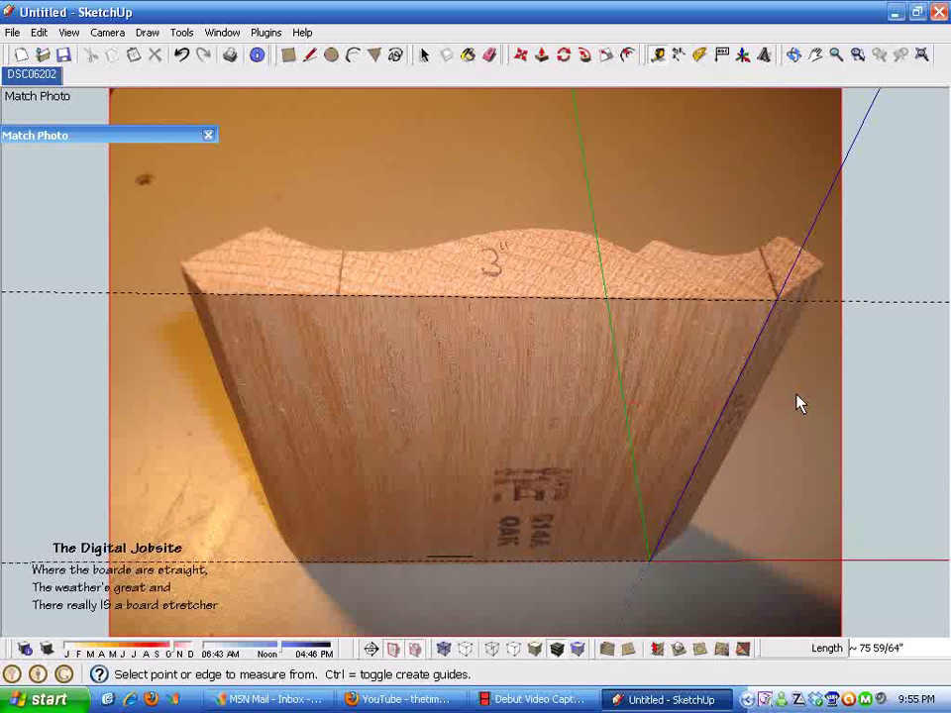
pyautogui.click(746, 365)
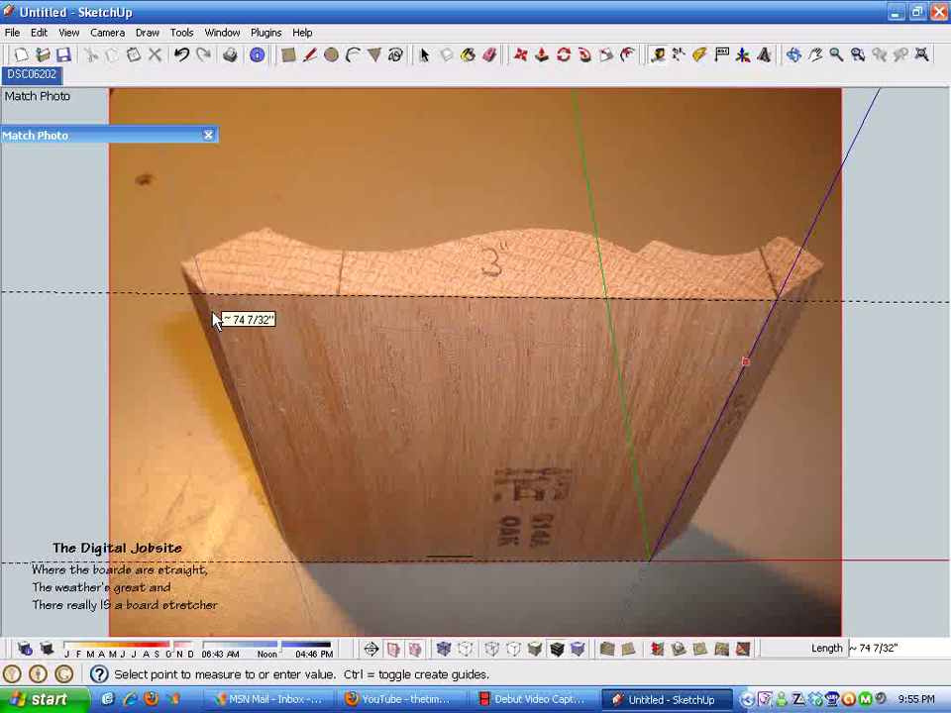
pyautogui.scroll(2, 212, 317)
pyautogui.scroll(3, 210, 315)
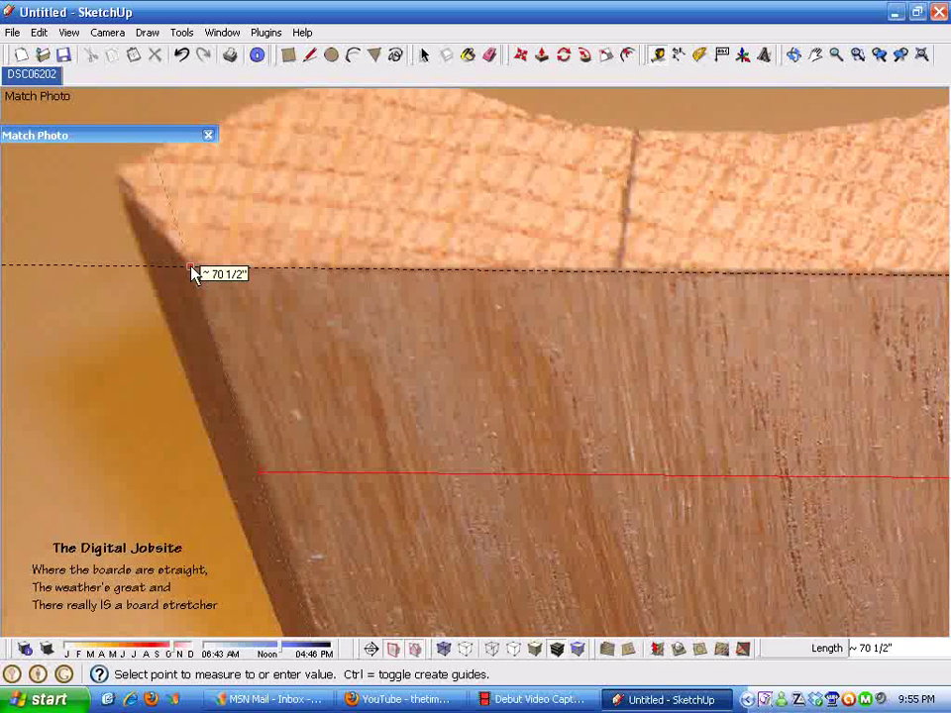
pyautogui.click(192, 272)
pyautogui.scroll(-2, 153, 277)
pyautogui.scroll(-5, 152, 277)
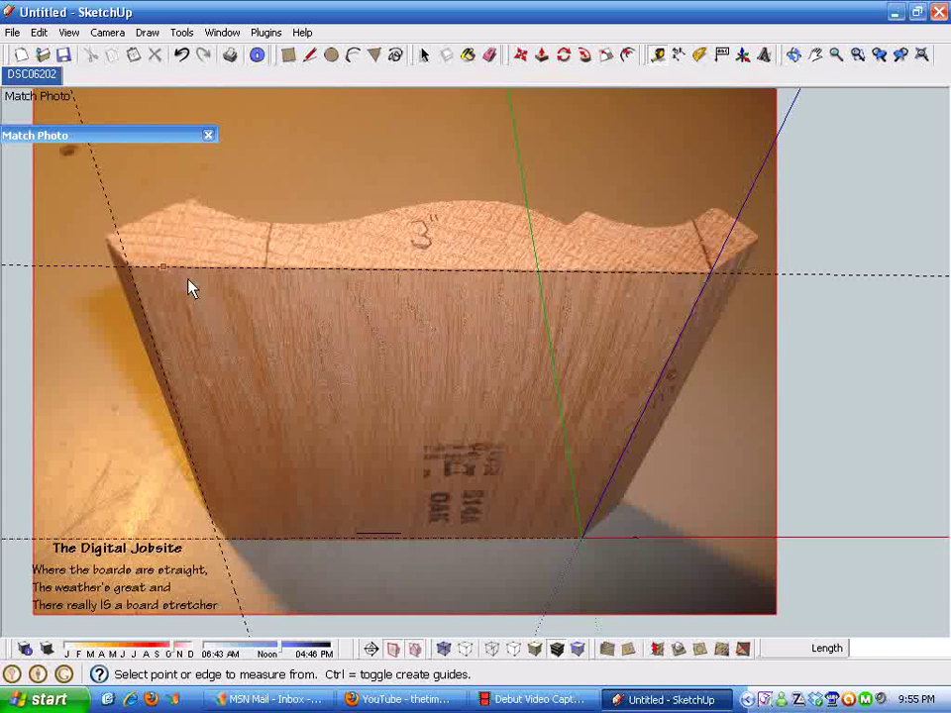
# Step: Measure the board face width from left to right edge as 70 1/2"
pyautogui.click(159, 361)
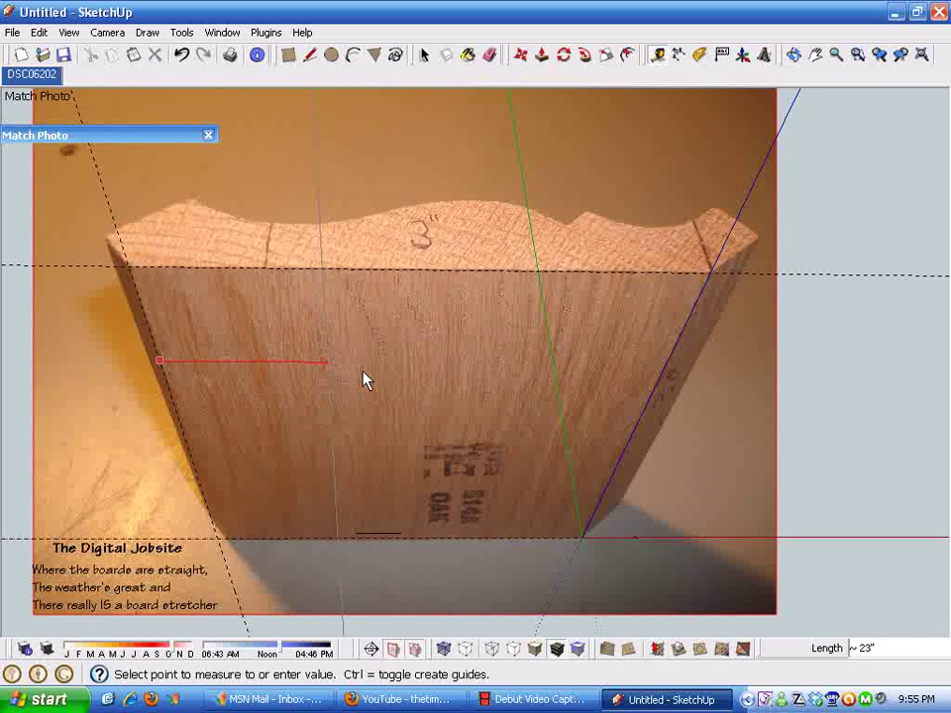
pyautogui.click(671, 366)
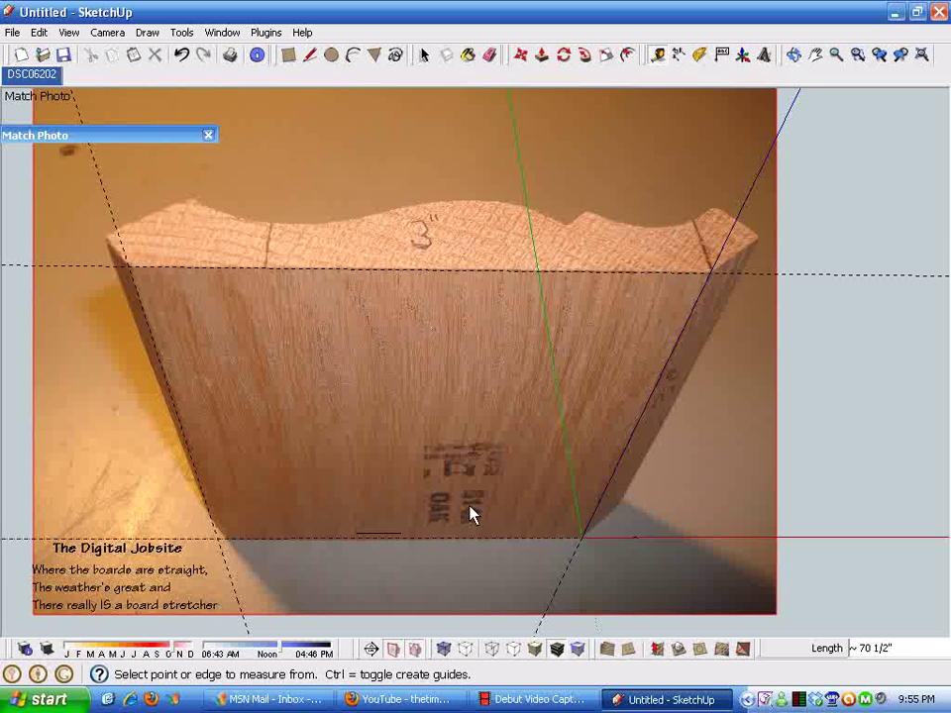
pyautogui.click(288, 55)
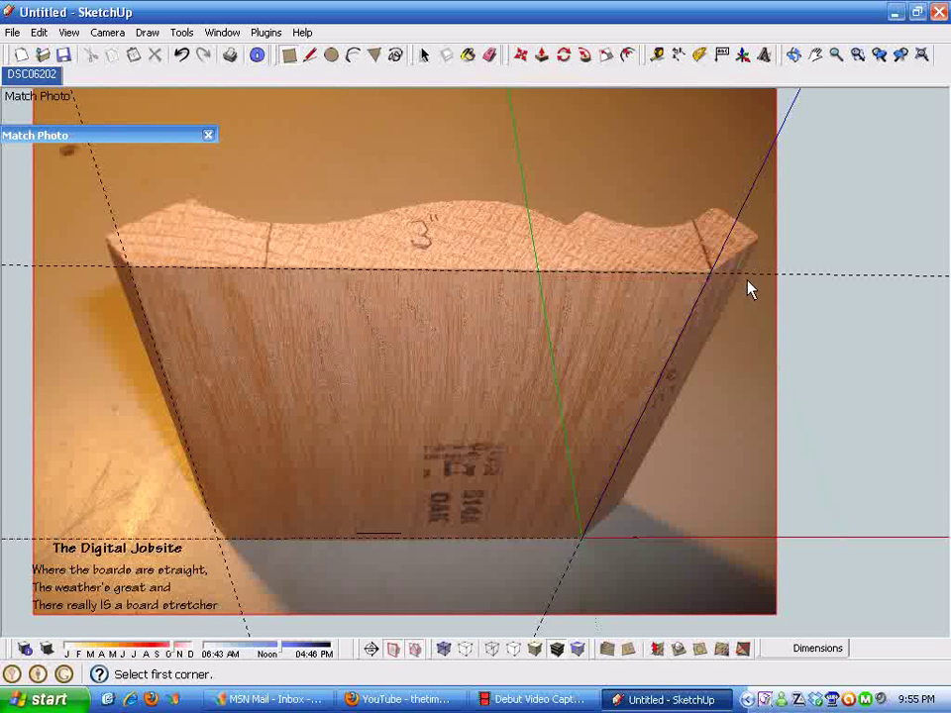
# Step: Draw a rectangle face from the top-right guide intersection to the bottom-left corner, about 70 1/2" by 75 59/64"
pyautogui.click(709, 273)
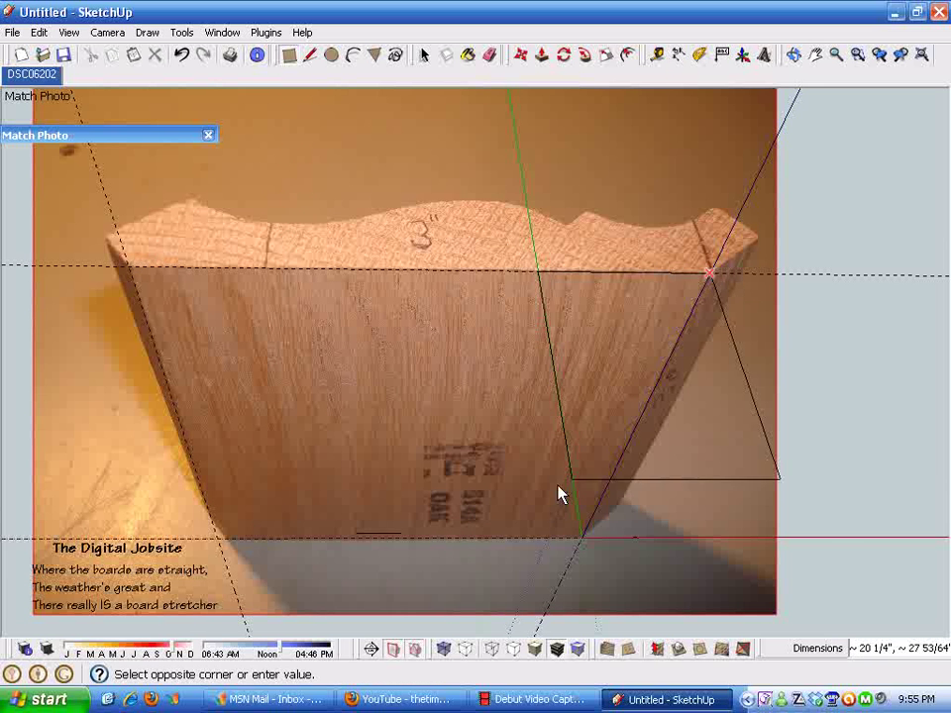
pyautogui.click(213, 540)
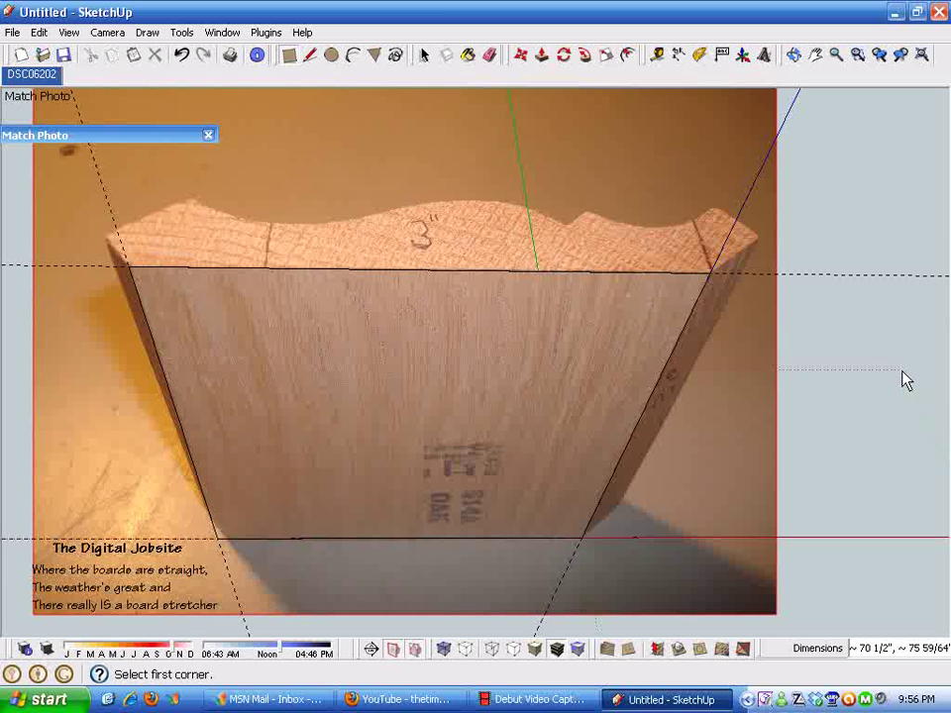
pyautogui.press('space')
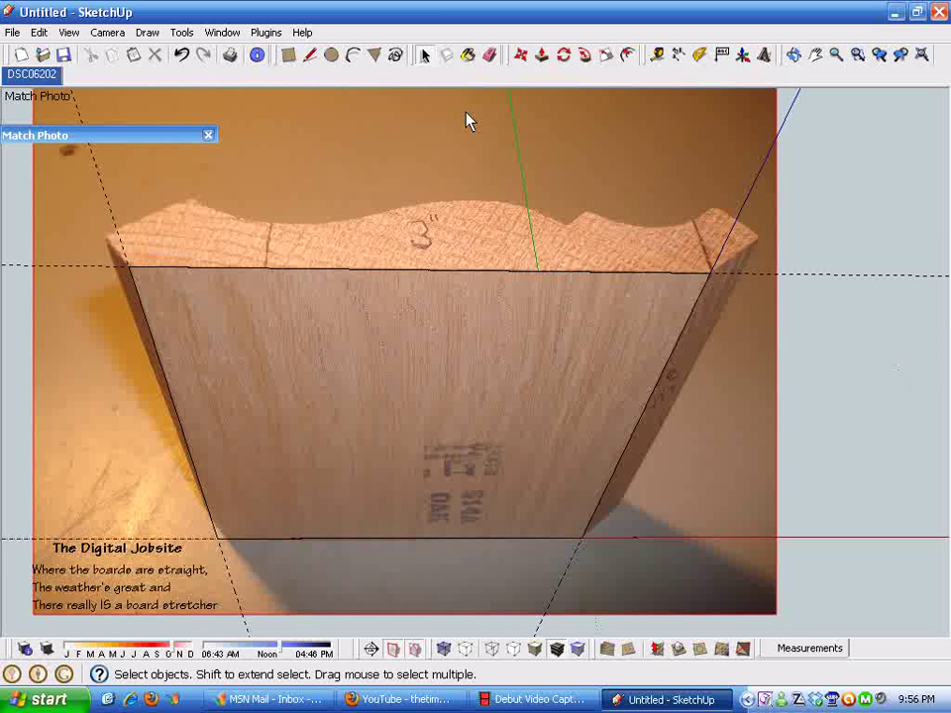
# Step: Draw a closed trapezoid from the board's top-right corner with the Line tool, about 117" long and 30" deep
pyautogui.scroll(-1, 477, 123)
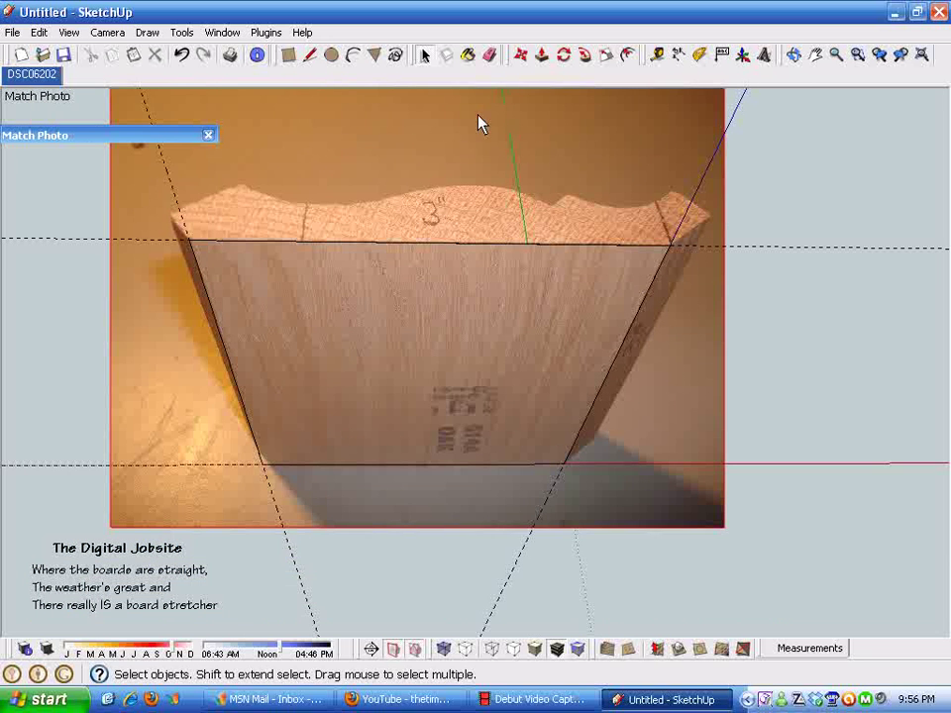
pyautogui.click(309, 55)
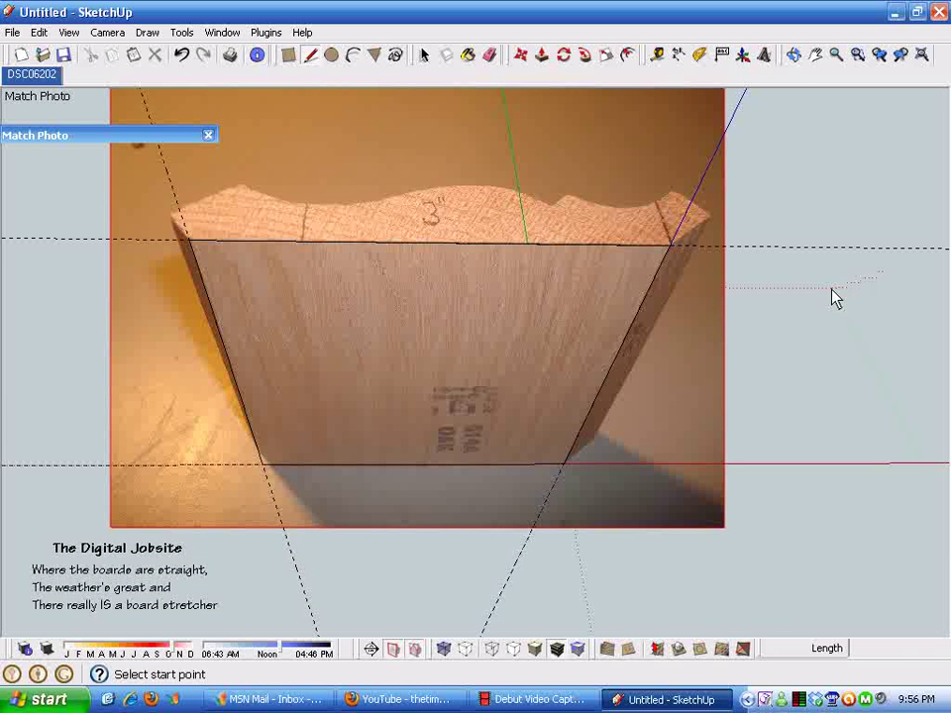
pyautogui.click(672, 245)
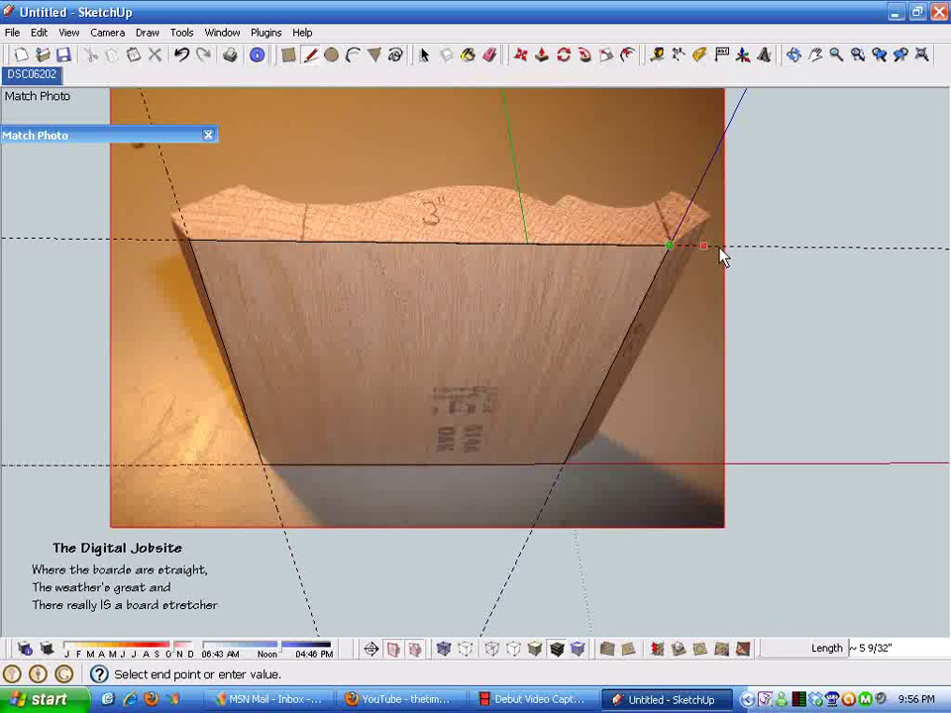
pyautogui.click(858, 248)
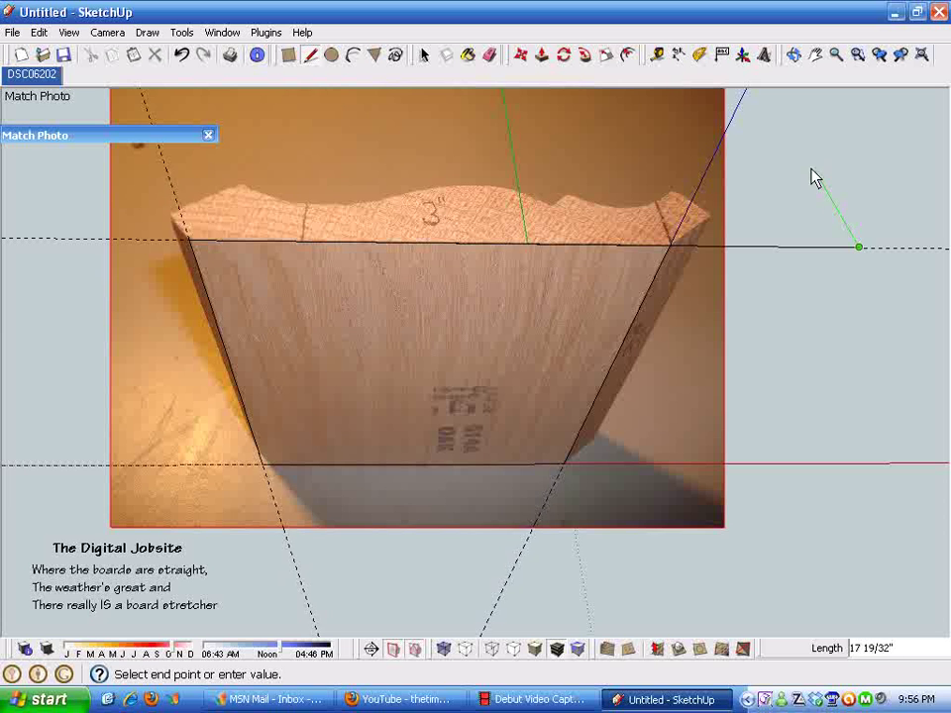
pyautogui.scroll(-1, 803, 147)
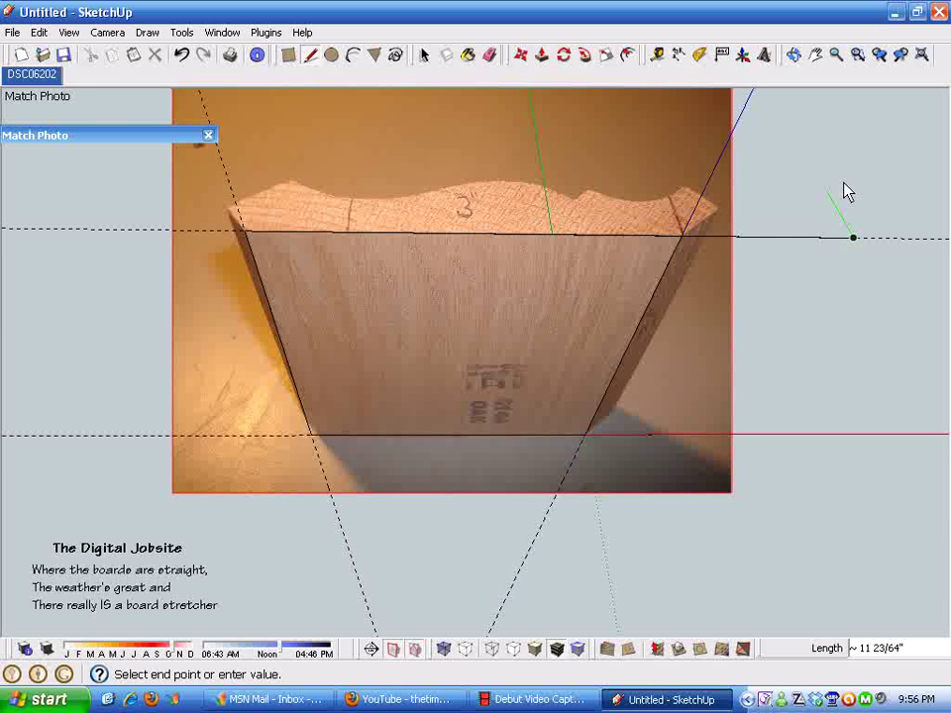
pyautogui.click(788, 125)
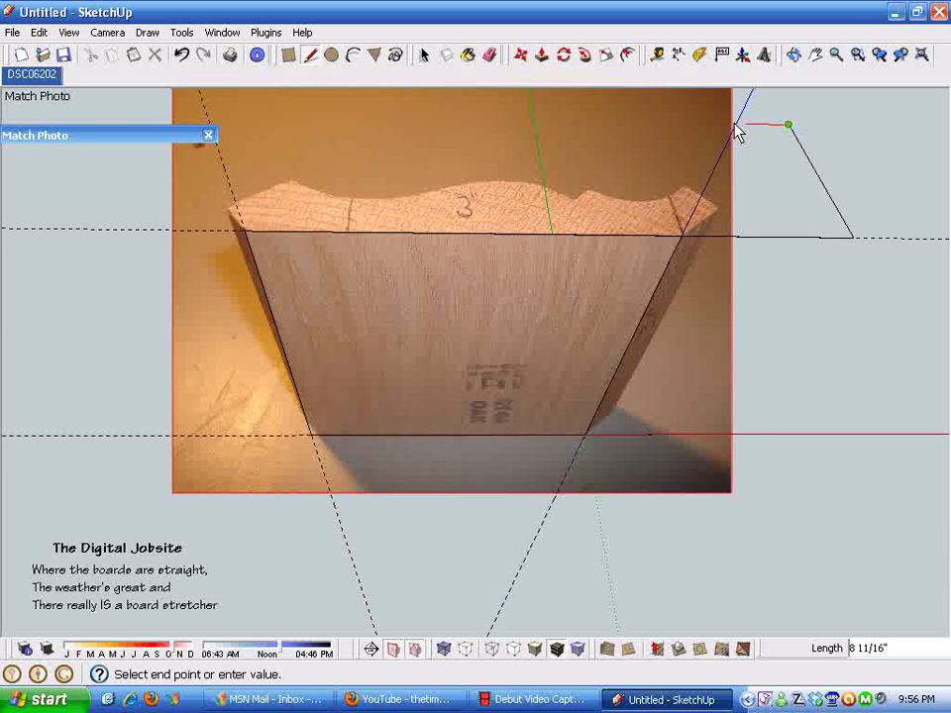
pyautogui.click(181, 120)
pyautogui.scroll(-1, 185, 243)
pyautogui.click(153, 233)
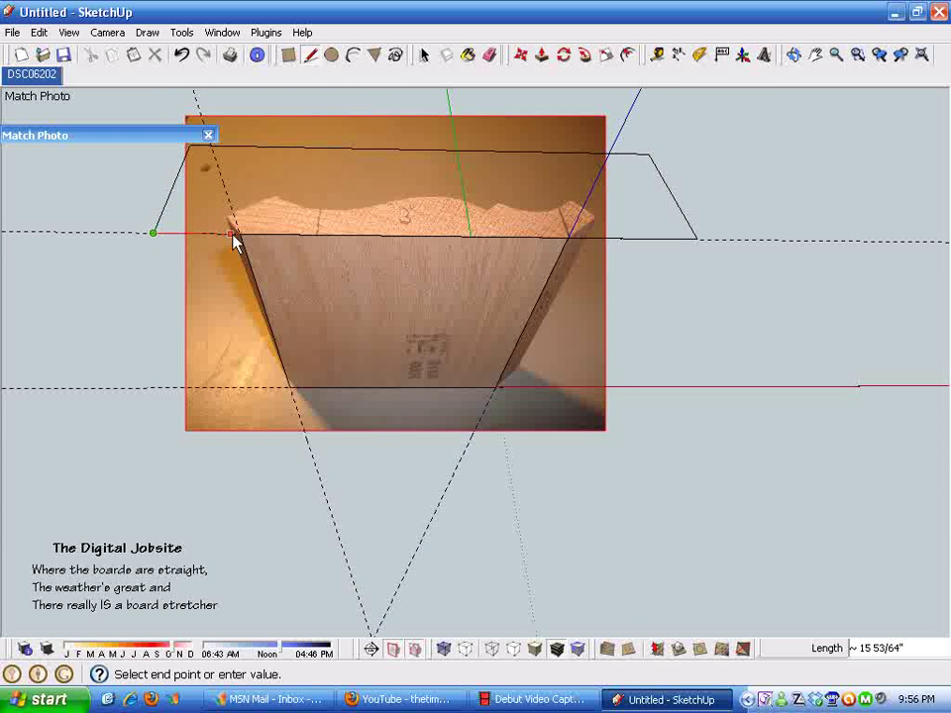
pyautogui.click(695, 240)
pyautogui.scroll(2, 446, 144)
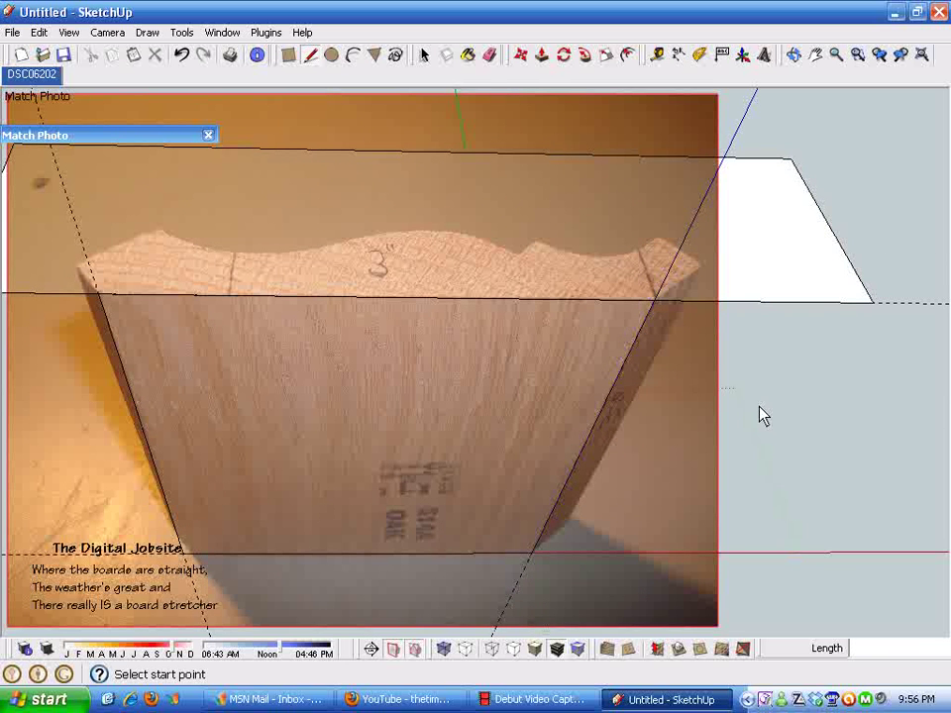
pyautogui.scroll(-3, 837, 397)
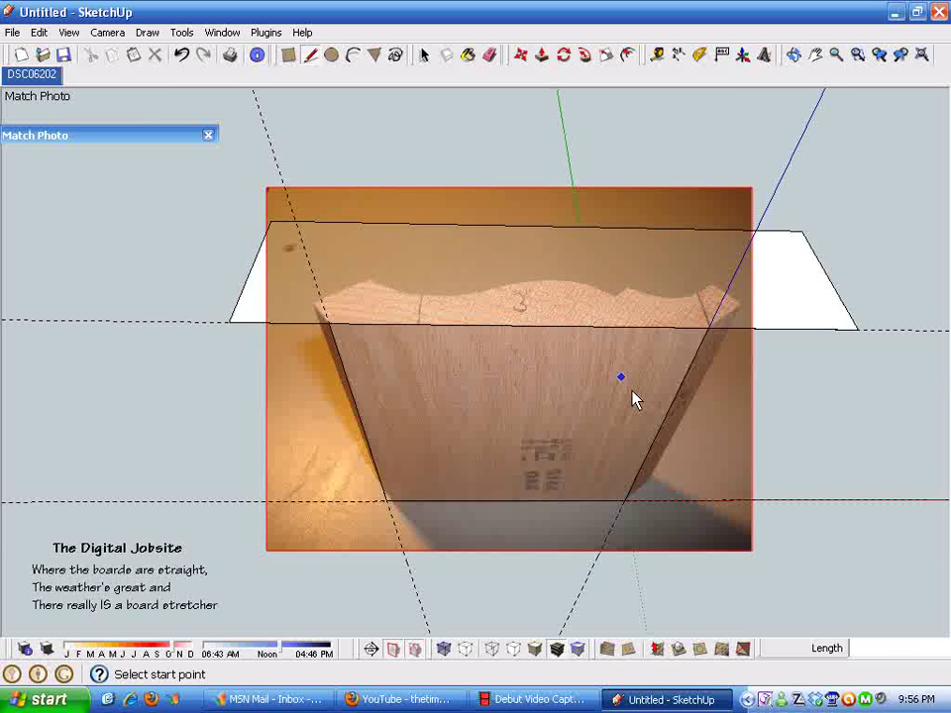
# Step: Orbit to inspect the traced faces, then return to the matched photo view
pyautogui.press('o')
pyautogui.moveTo(819, 440); pyautogui.dragTo(333, 293)
pyautogui.press('l')
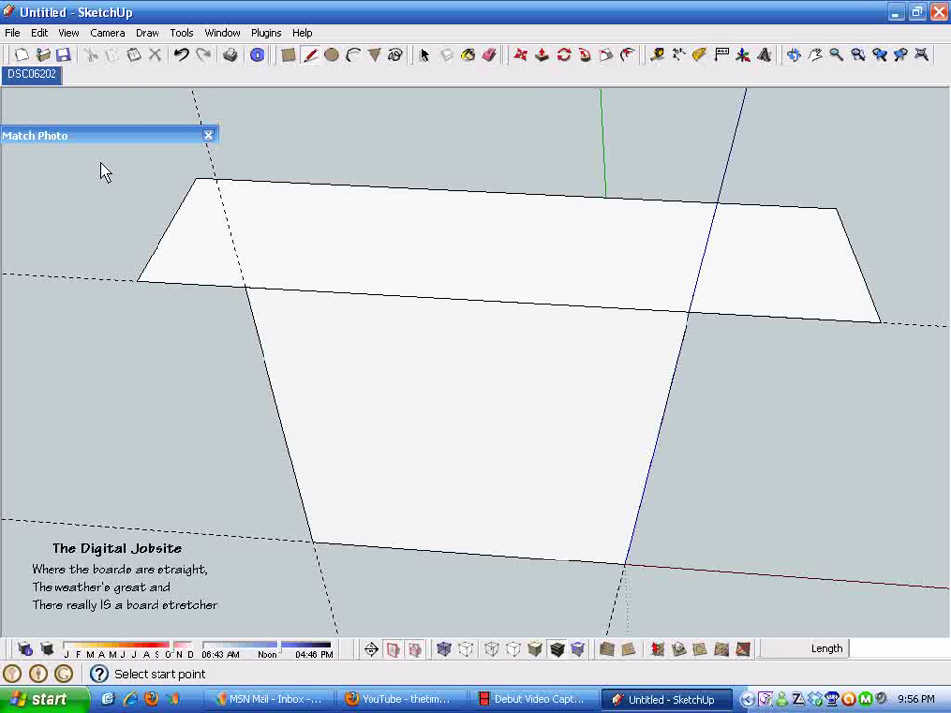
pyautogui.click(31, 76)
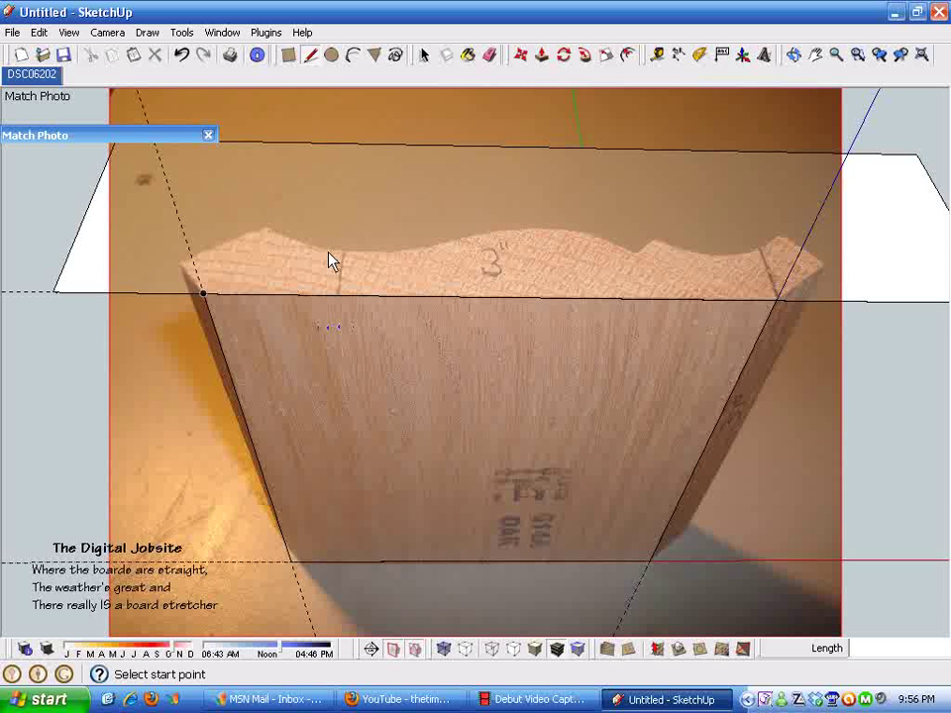
# Step: Erase the guide lines along the board's slanted sides
pyautogui.click(488, 58)
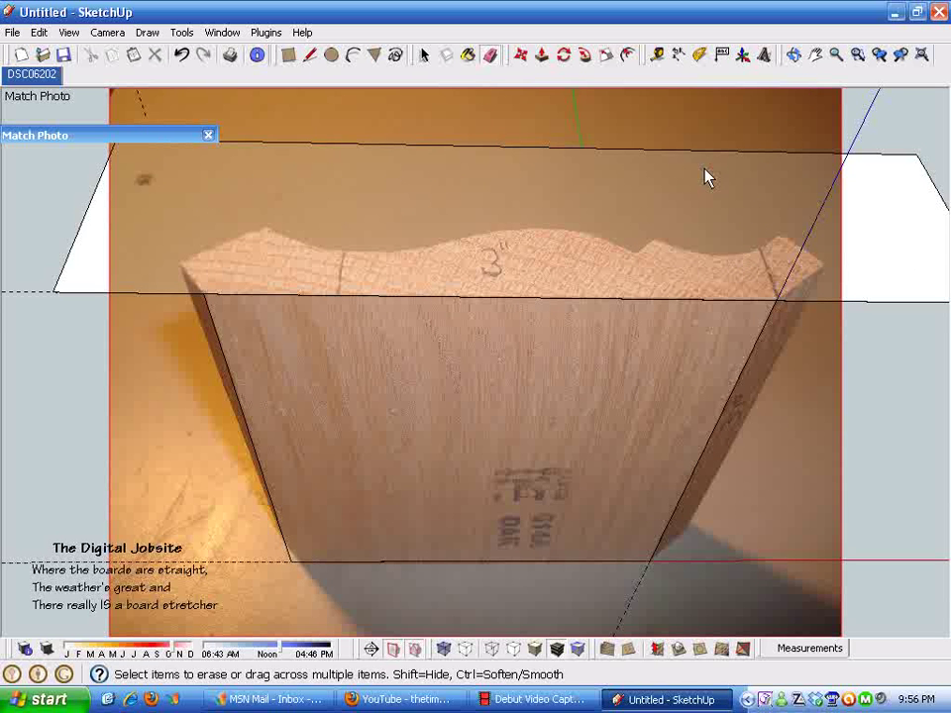
pyautogui.moveTo(212, 541)
pyautogui.mouseDown()
pyautogui.moveTo(212, 569)
pyautogui.moveTo(250, 641)
pyautogui.mouseUp()
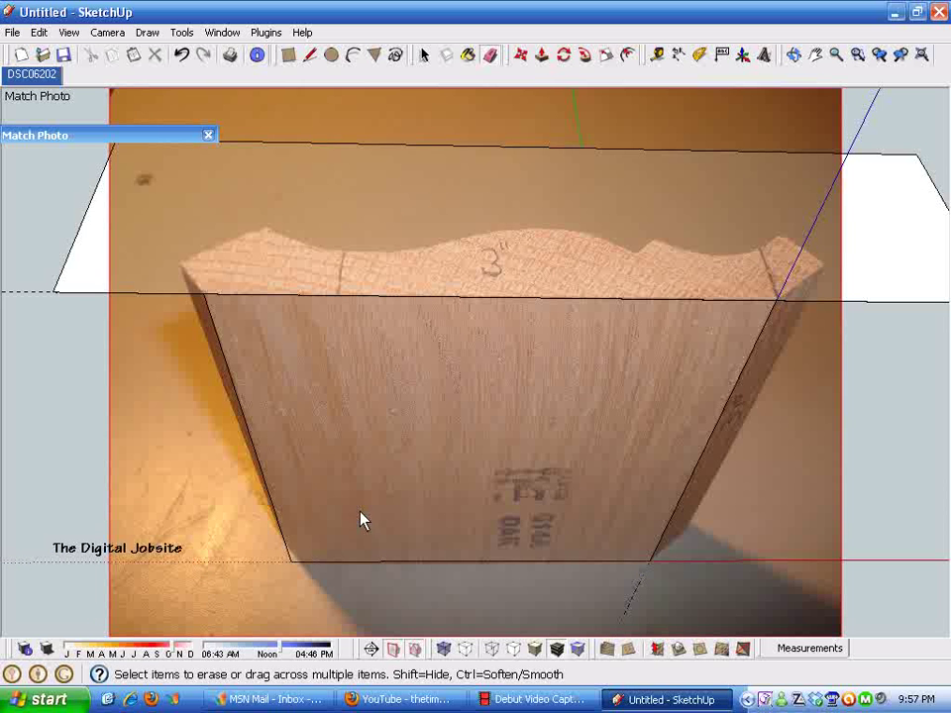
pyautogui.scroll(-1, 244, 439)
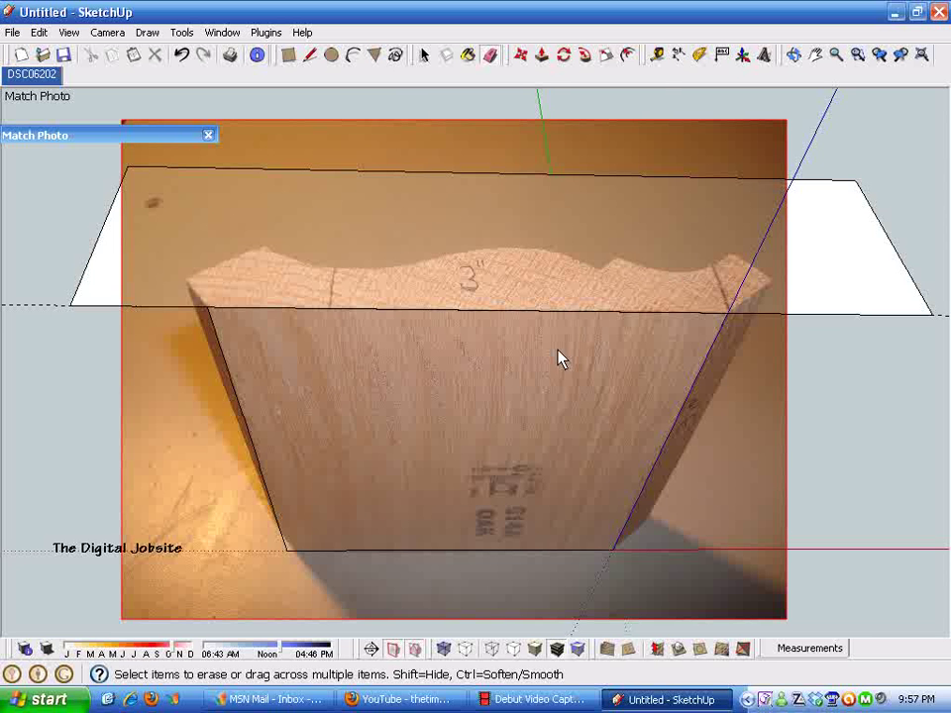
pyautogui.click(657, 56)
# Step: Place a parallel guide across the molding's top face from its top edge
pyautogui.scroll(3, 681, 323)
pyautogui.scroll(-1, 719, 325)
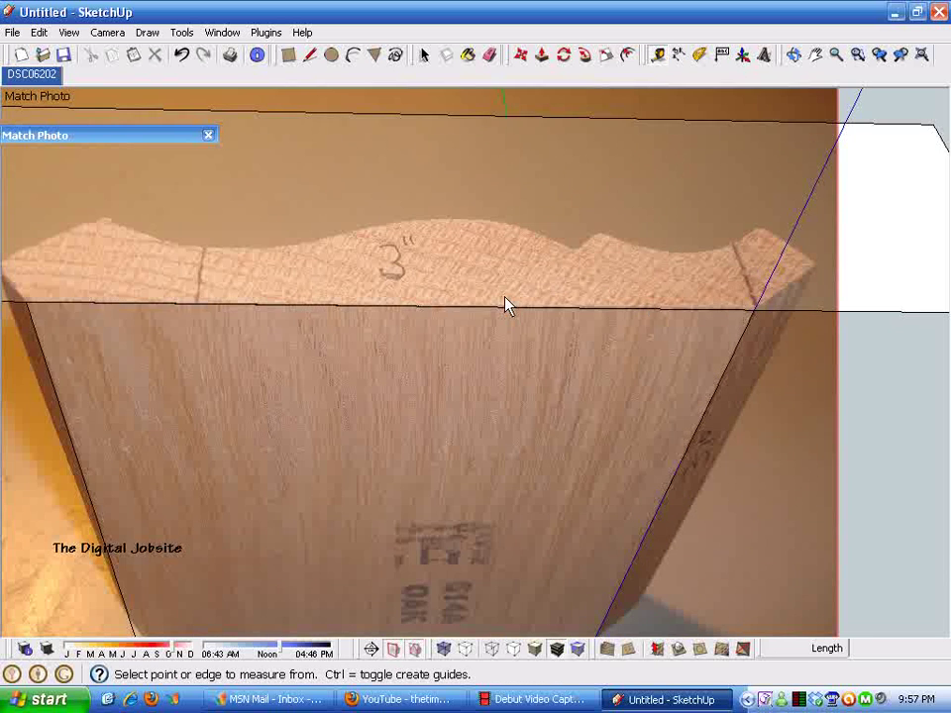
pyautogui.click(595, 309)
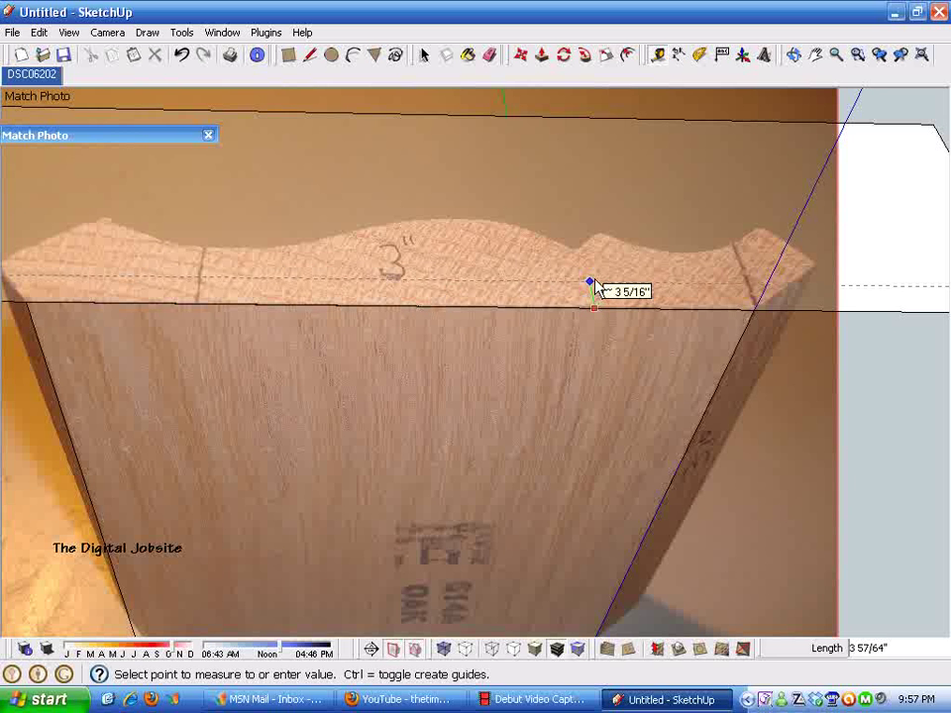
pyautogui.scroll(-3, 594, 289)
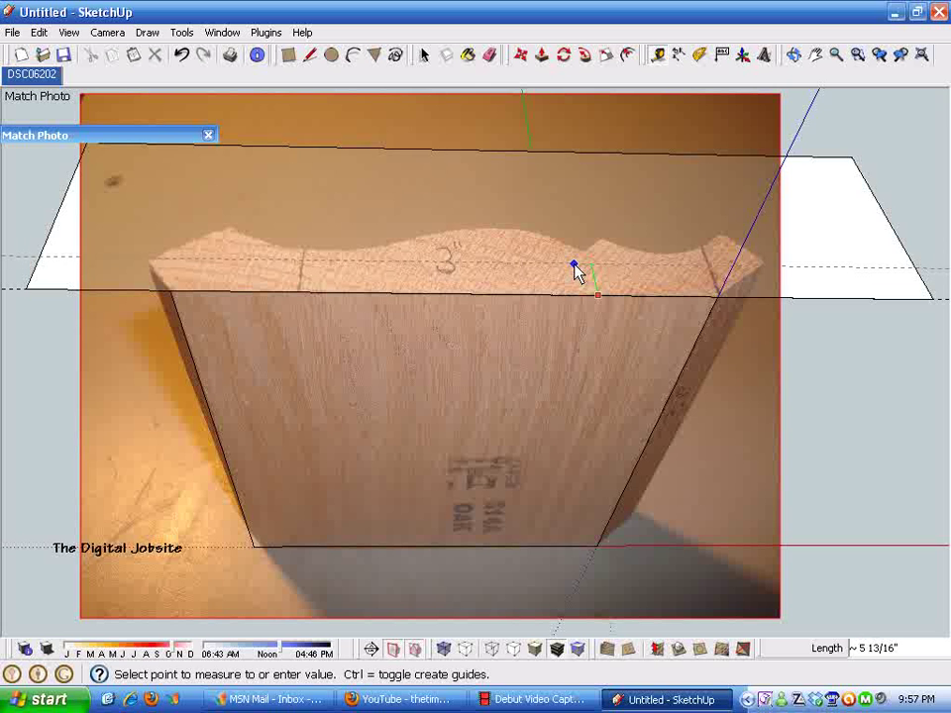
pyautogui.click(570, 270)
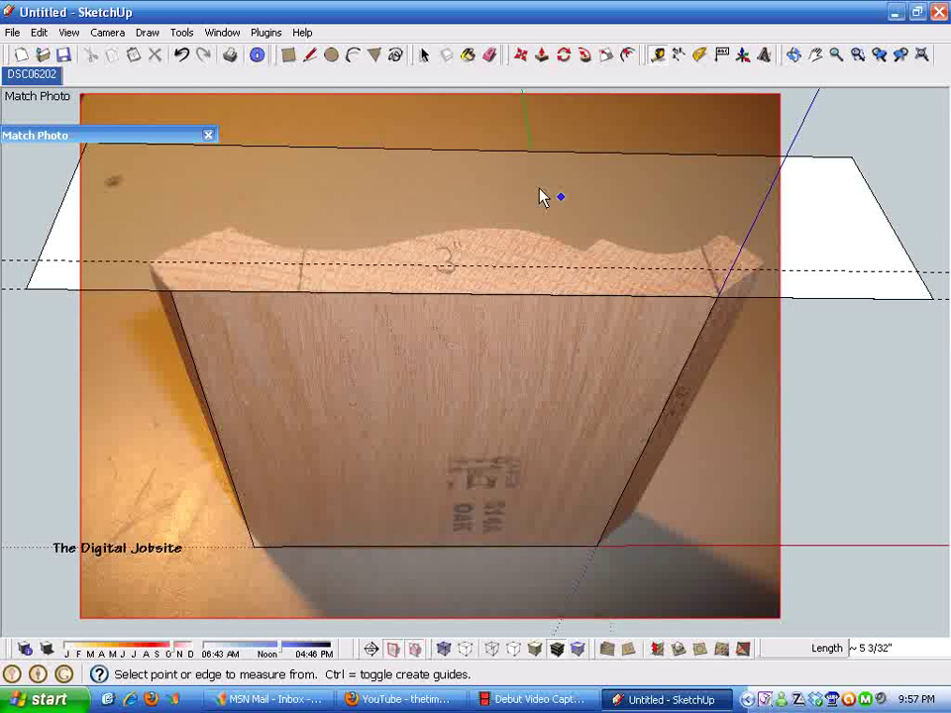
pyautogui.click(311, 56)
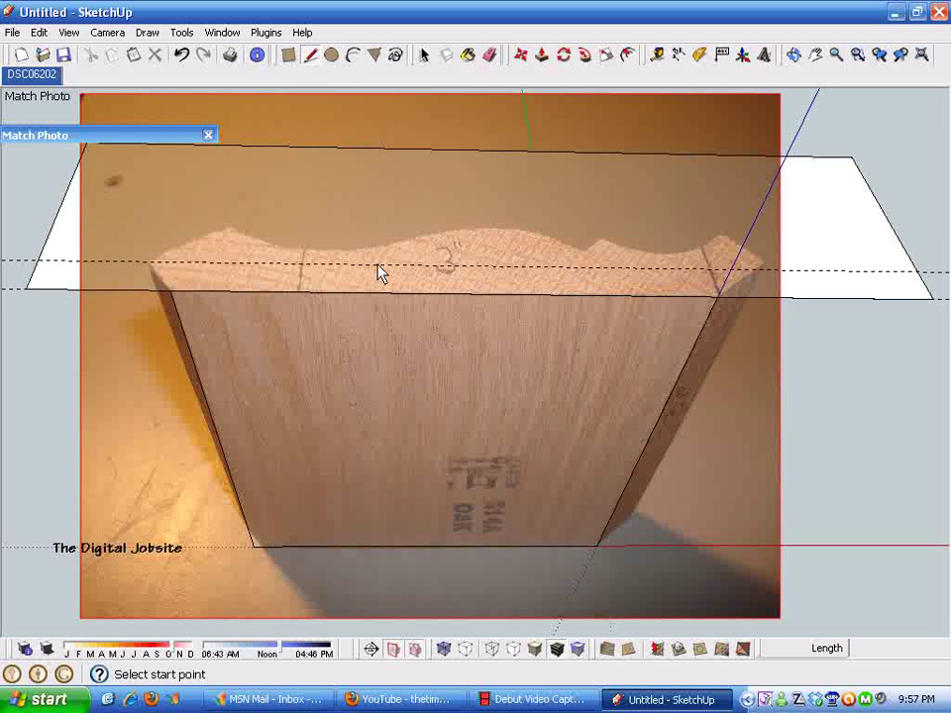
pyautogui.scroll(3, 760, 243)
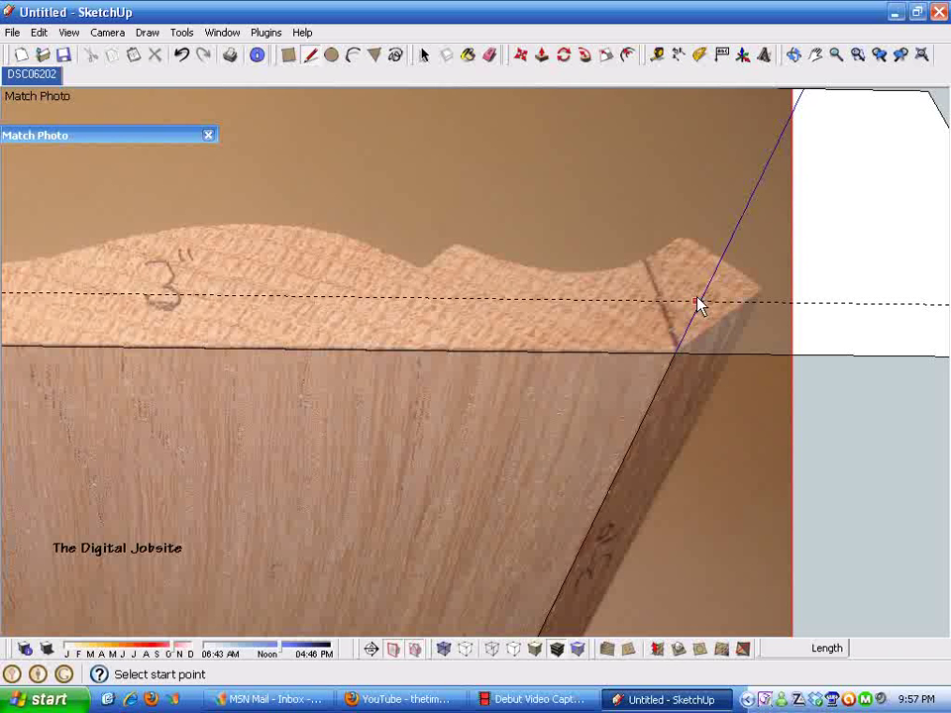
# Step: Add a 90° protractor guide through the molding's right corner
pyautogui.click(700, 56)
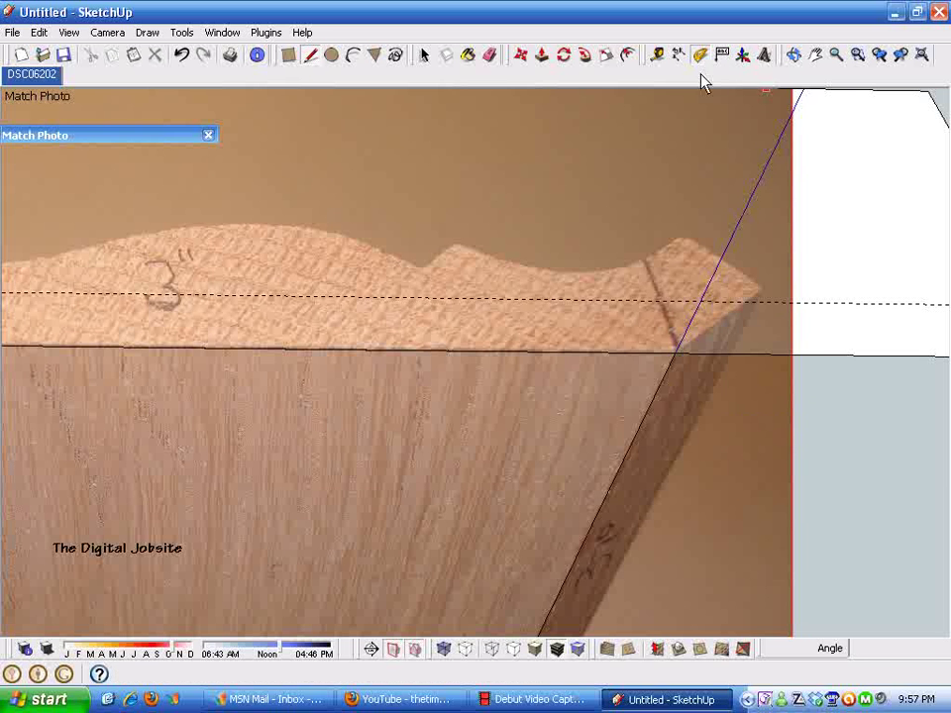
pyautogui.click(673, 353)
pyautogui.click(552, 352)
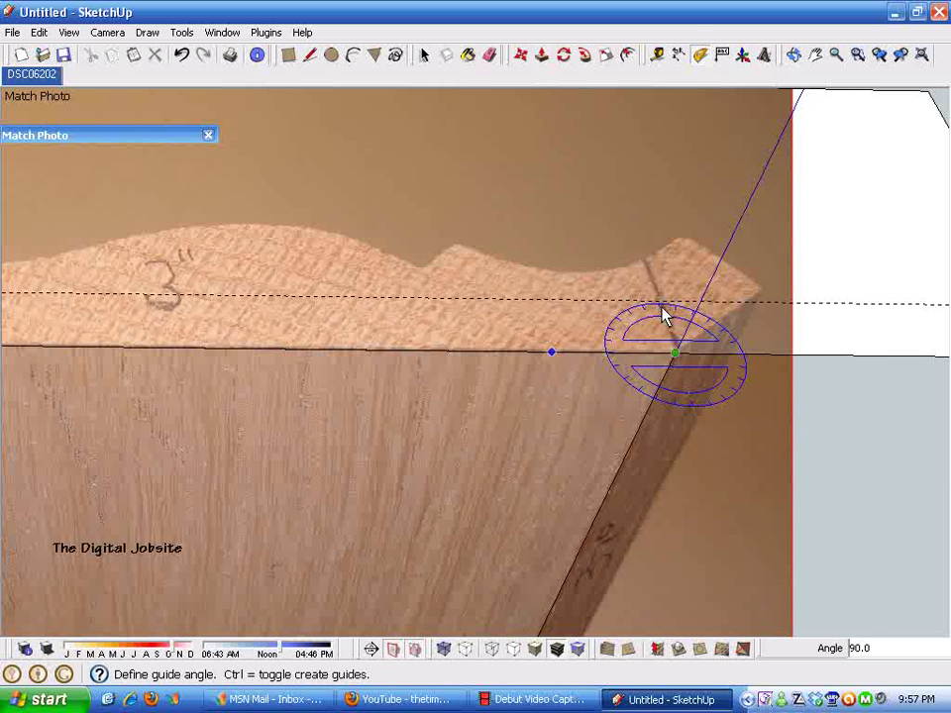
pyautogui.click(659, 317)
pyautogui.press('space')
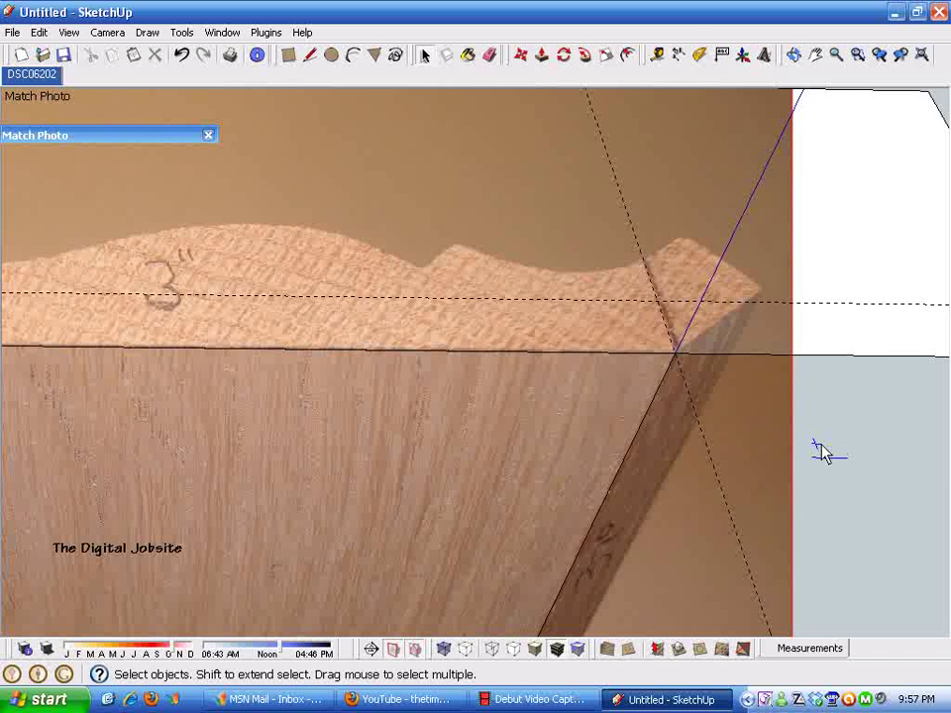
# Step: Draw a line along the top-face guide from the right-corner guide intersection to the left pencil mark
pyautogui.click(309, 57)
pyautogui.scroll(2, 904, 448)
pyautogui.scroll(-1, 903, 447)
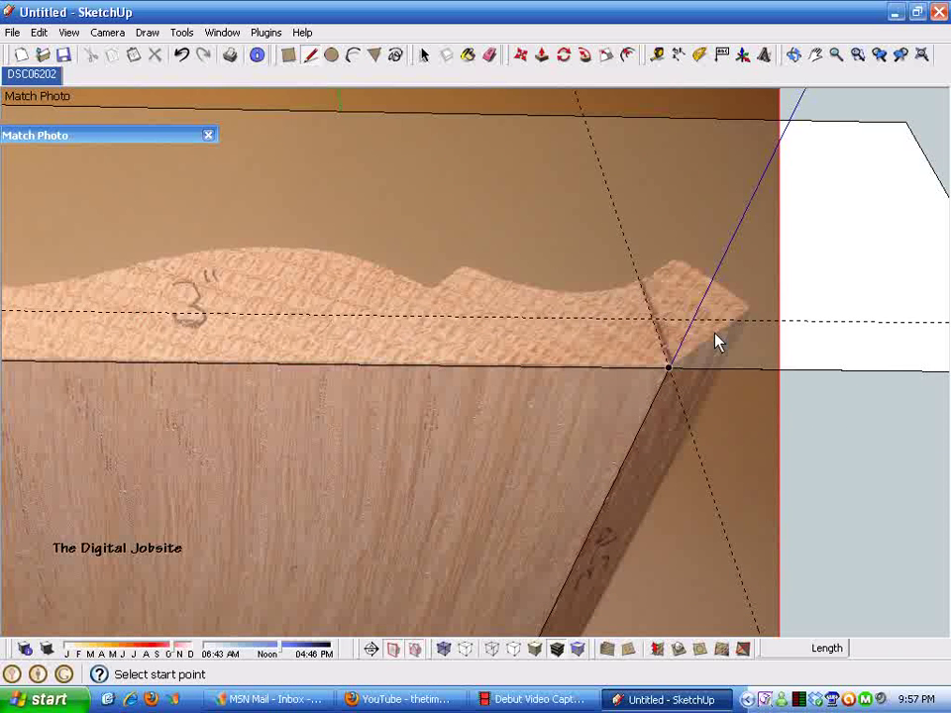
pyautogui.click(658, 329)
pyautogui.scroll(-1, 948, 411)
pyautogui.scroll(-2, 948, 411)
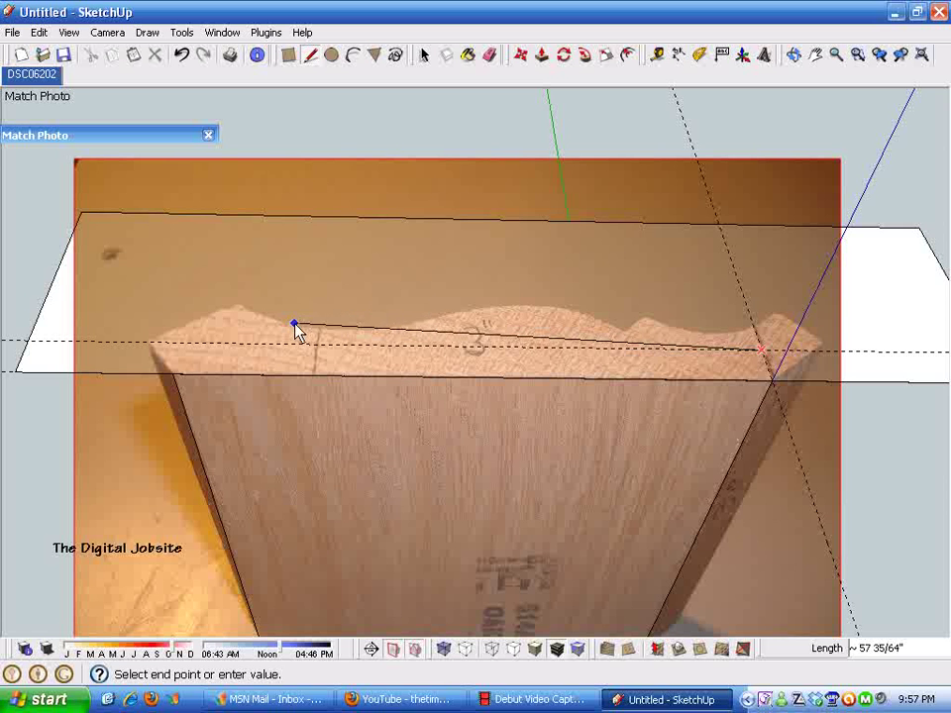
pyautogui.scroll(2, 338, 356)
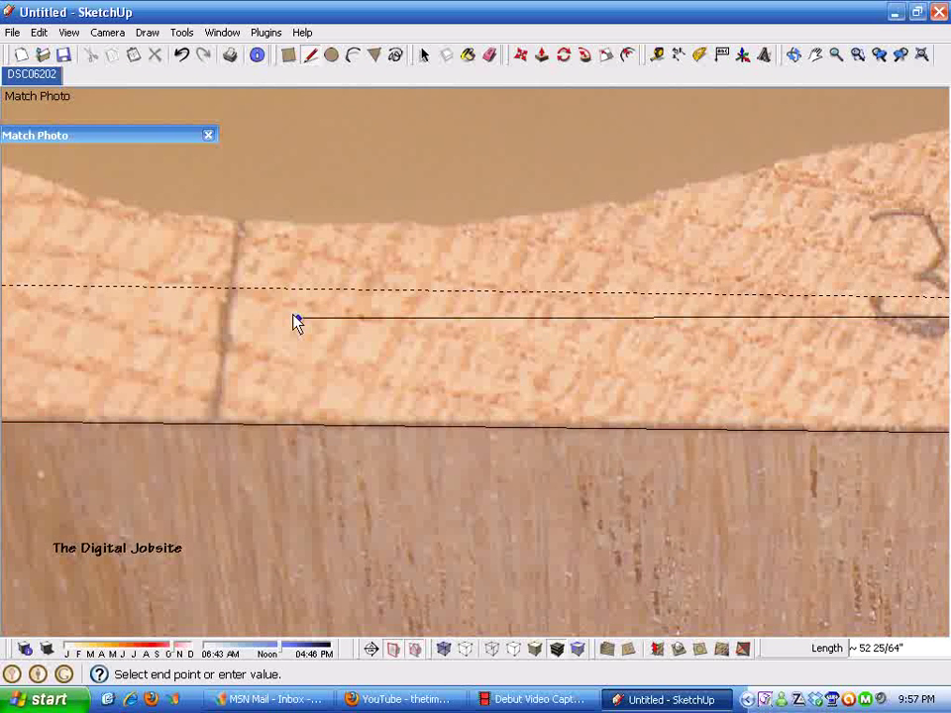
pyautogui.click(226, 293)
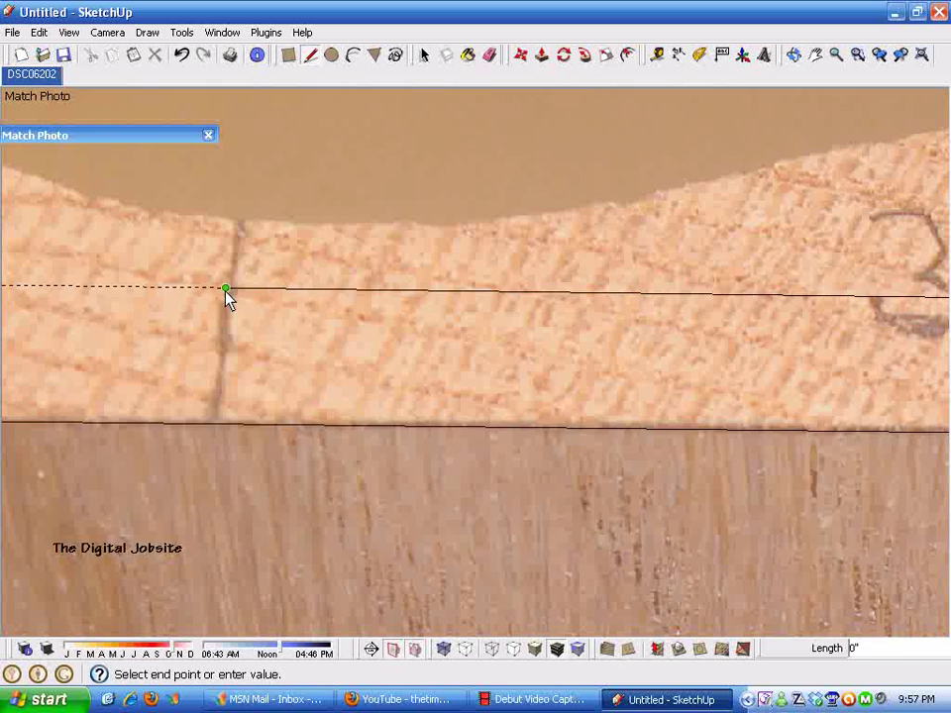
pyautogui.scroll(-2, 220, 287)
pyautogui.press('Escape')
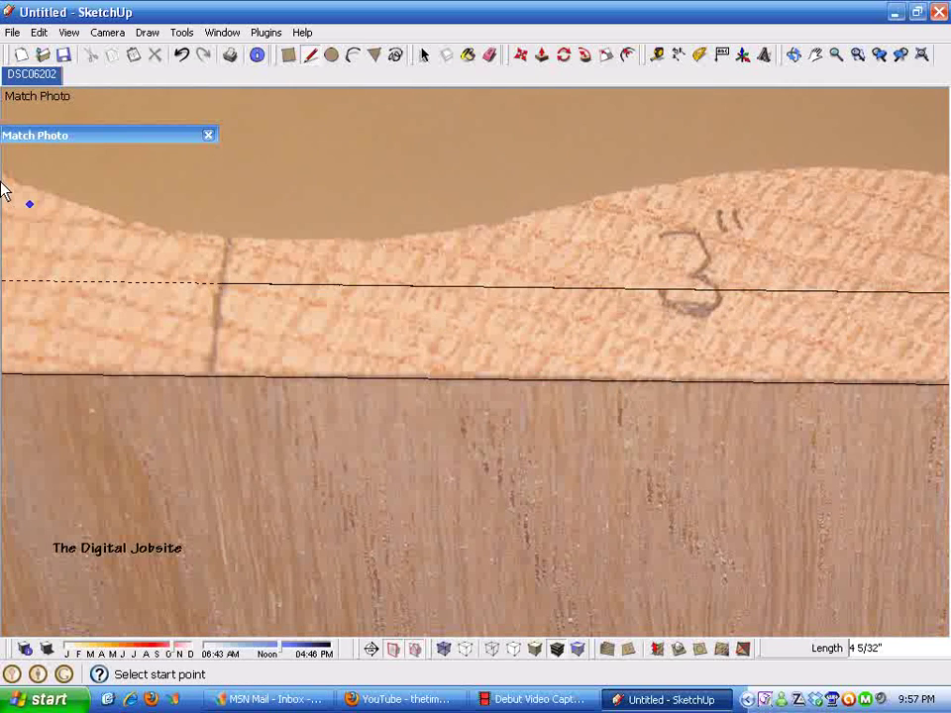
pyautogui.scroll(-2, 95, 197)
pyautogui.scroll(-4, 377, 187)
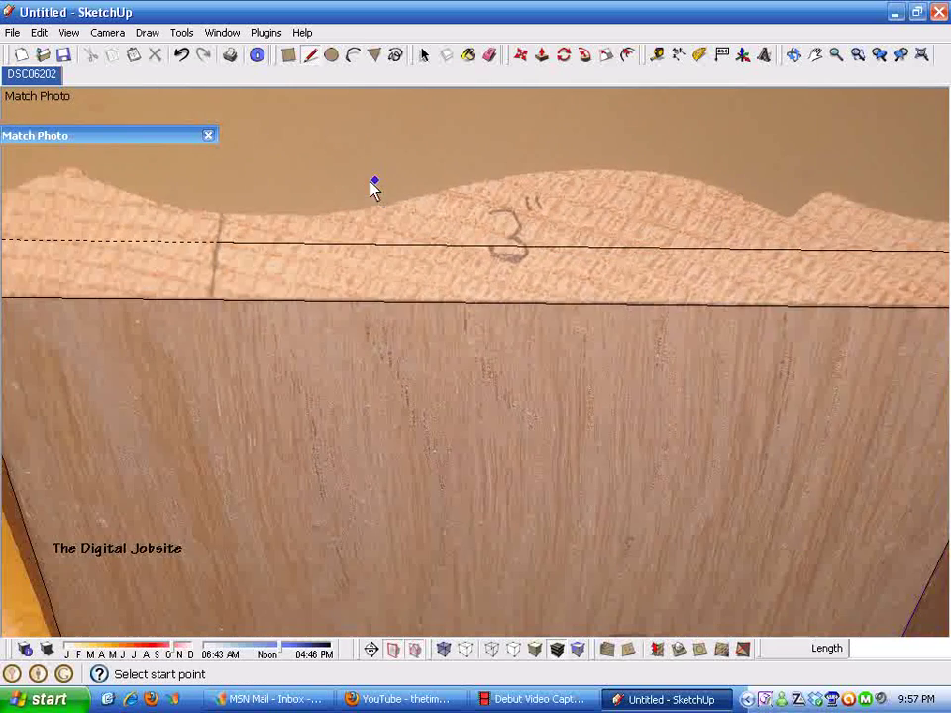
# Step: Measure the reference line end to end, enter 3, and confirm resizing the model from about 54 7/16"
pyautogui.click(657, 56)
pyautogui.click(873, 236)
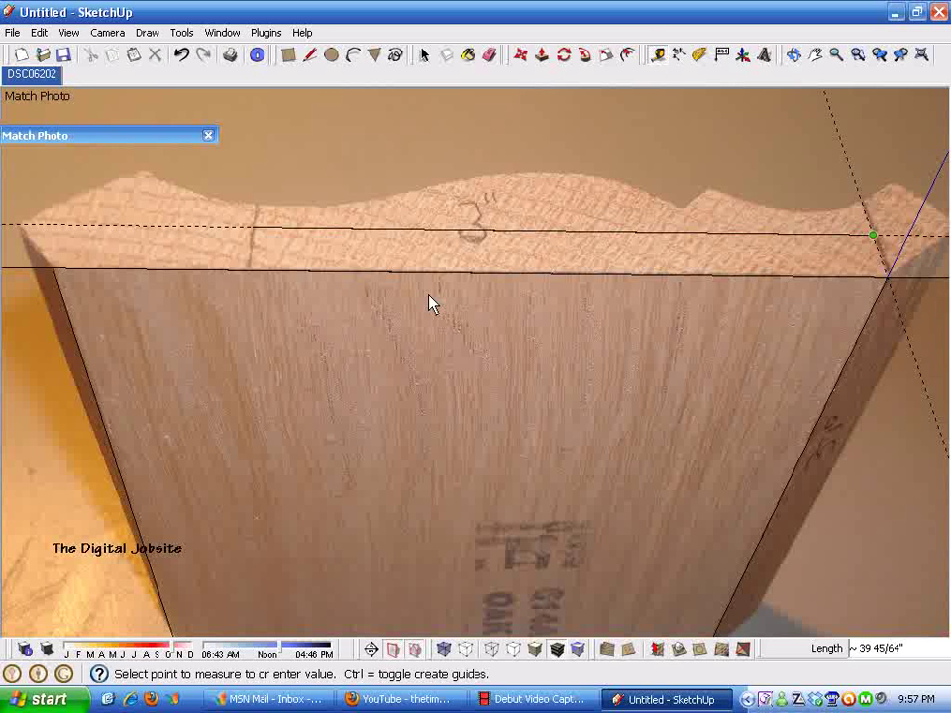
pyautogui.click(255, 231)
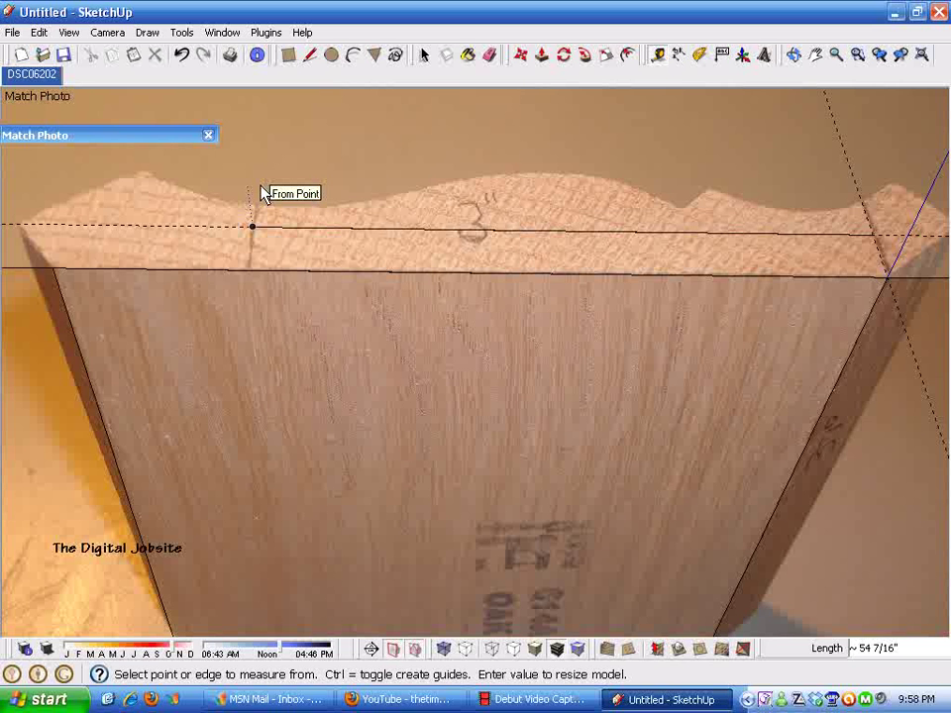
pyautogui.write('3')
pyautogui.press('Return')
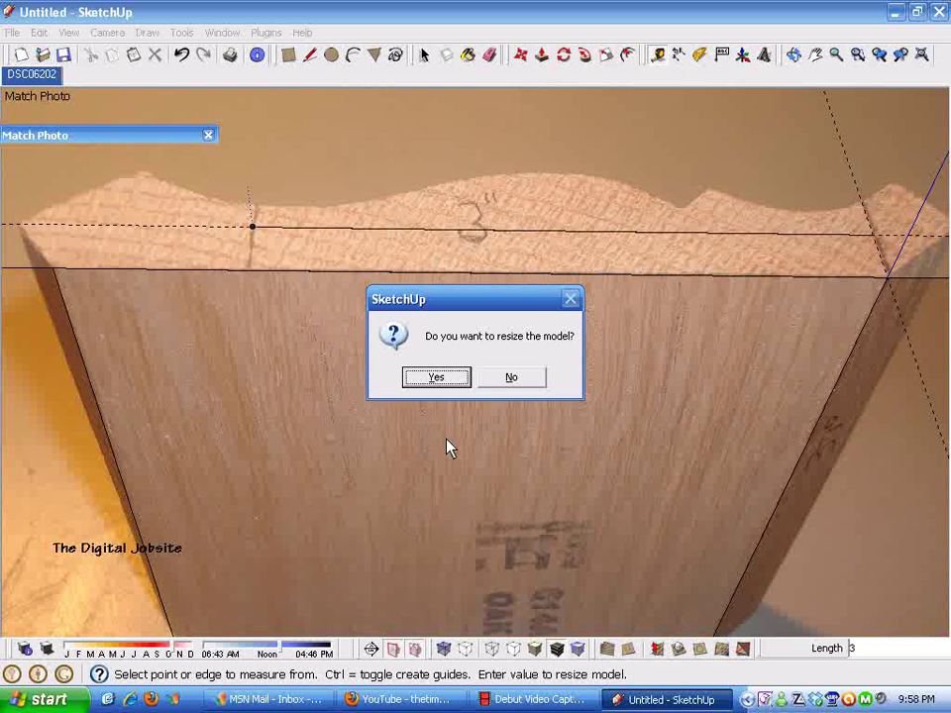
pyautogui.click(439, 382)
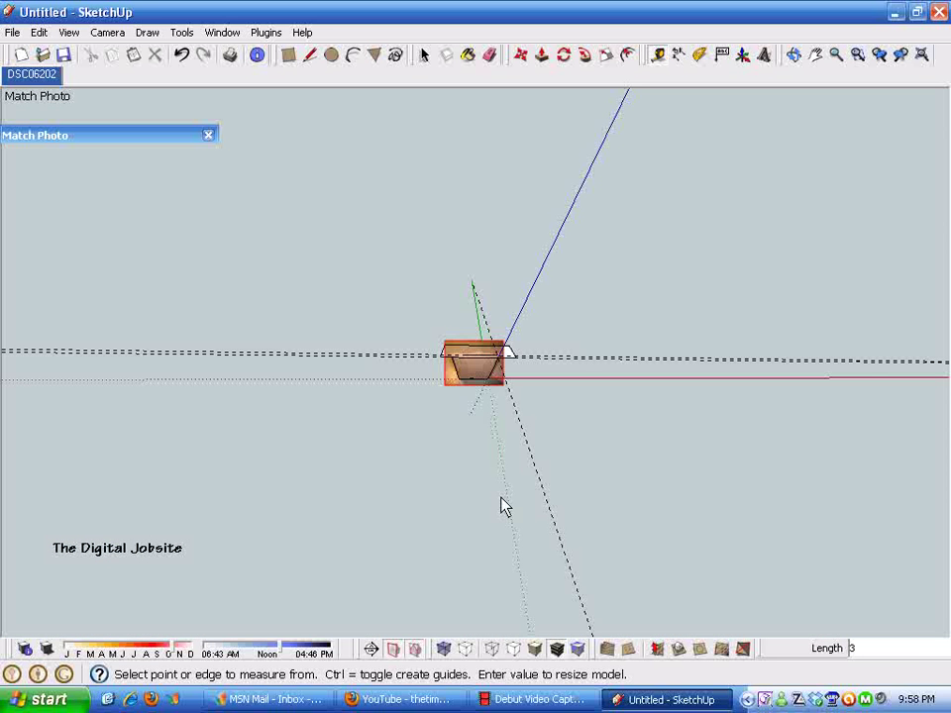
# Step: Re-measure the reference line to confirm it now reads 3 inches
pyautogui.scroll(8, 473, 359)
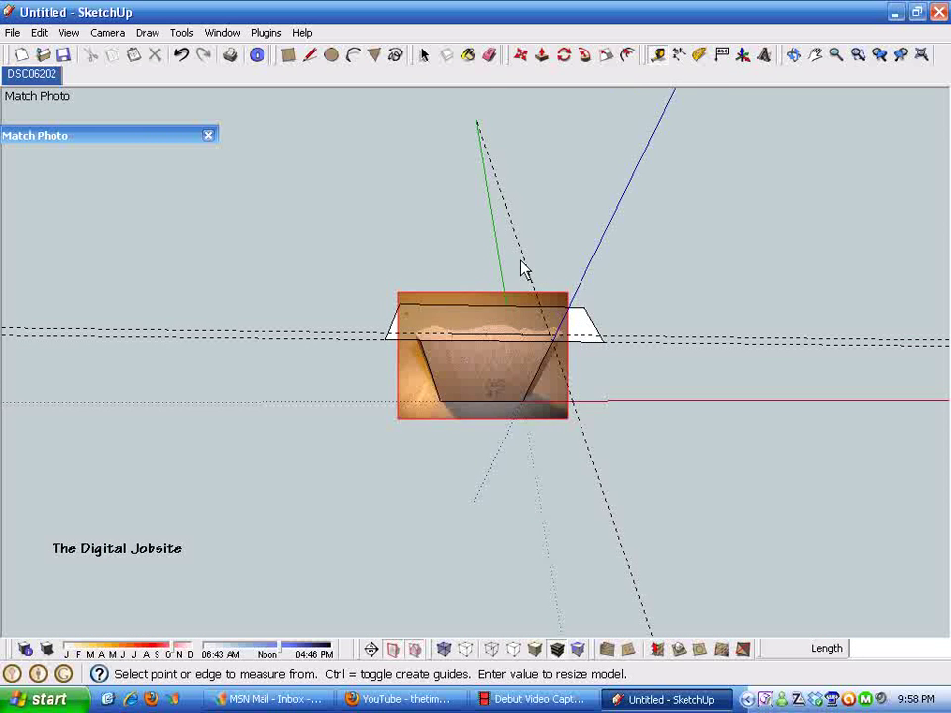
pyautogui.scroll(5, 603, 276)
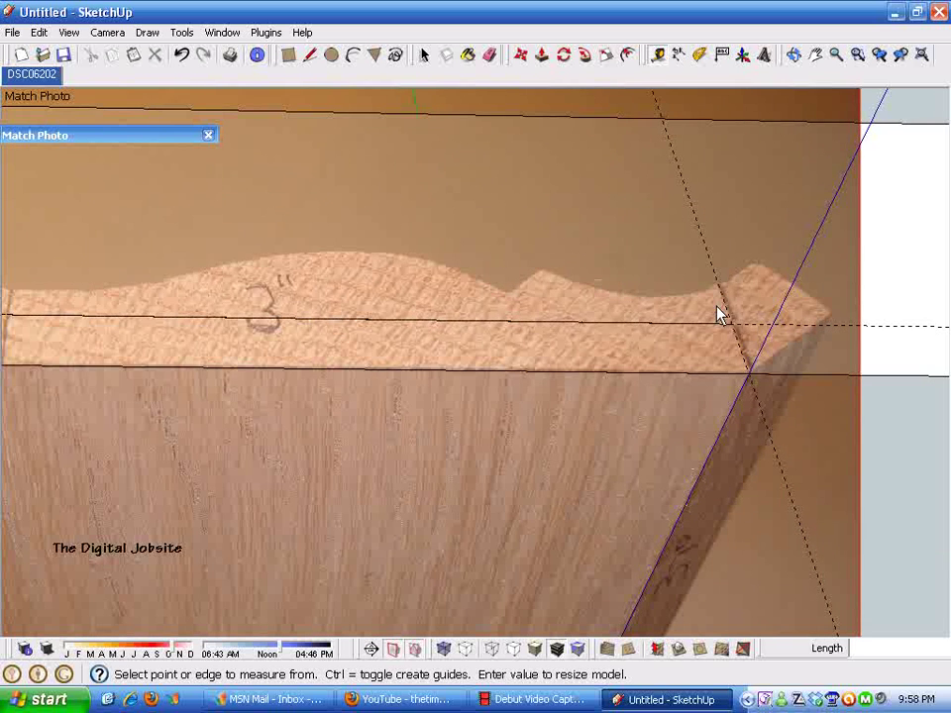
pyautogui.scroll(-1, 828, 337)
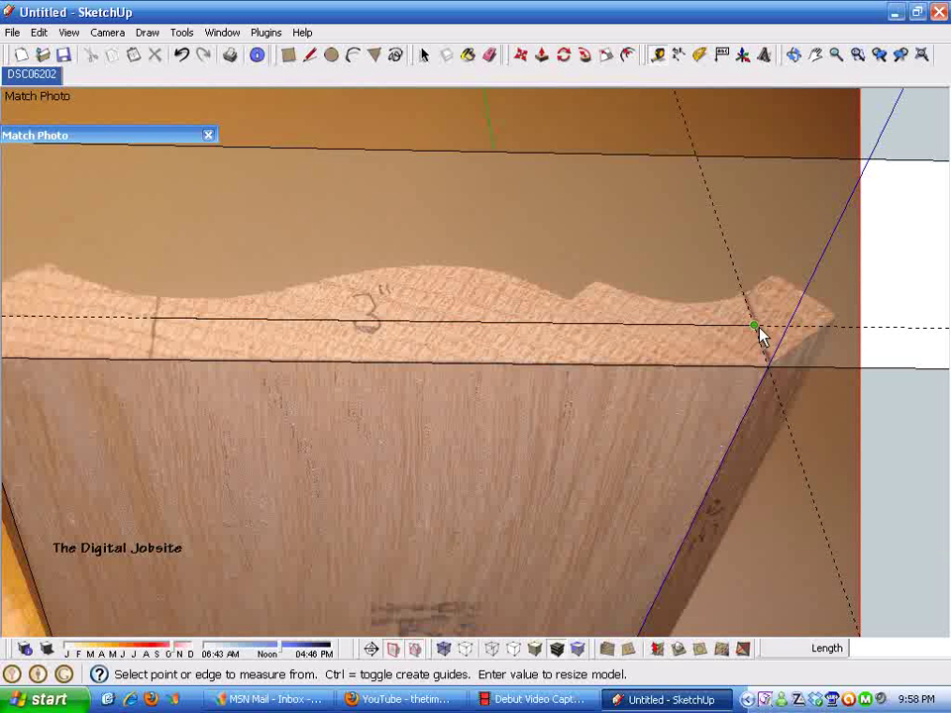
pyautogui.click(755, 326)
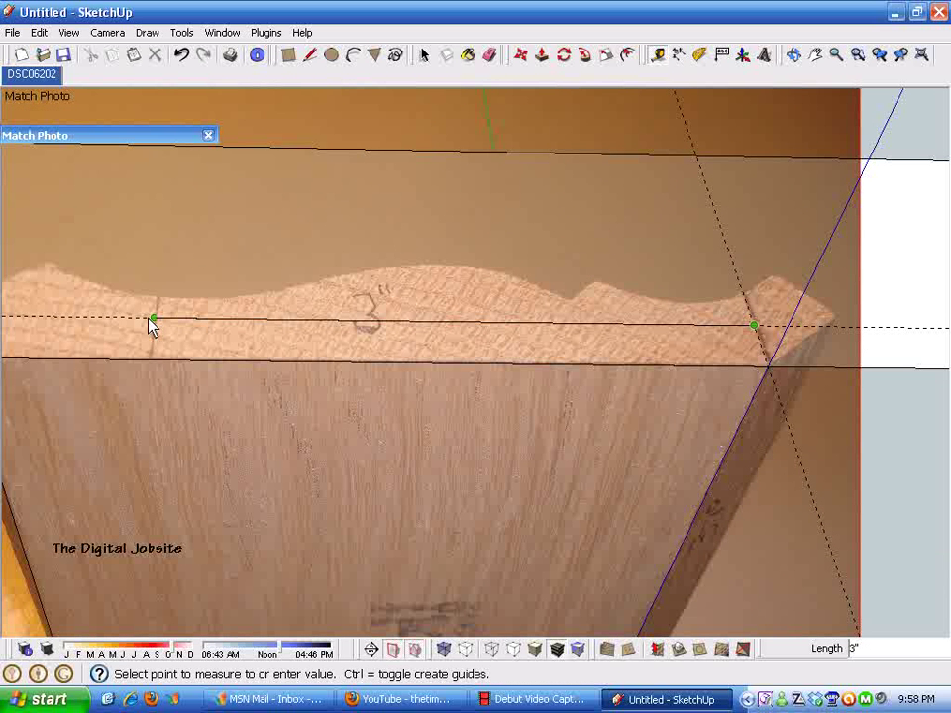
pyautogui.click(276, 344)
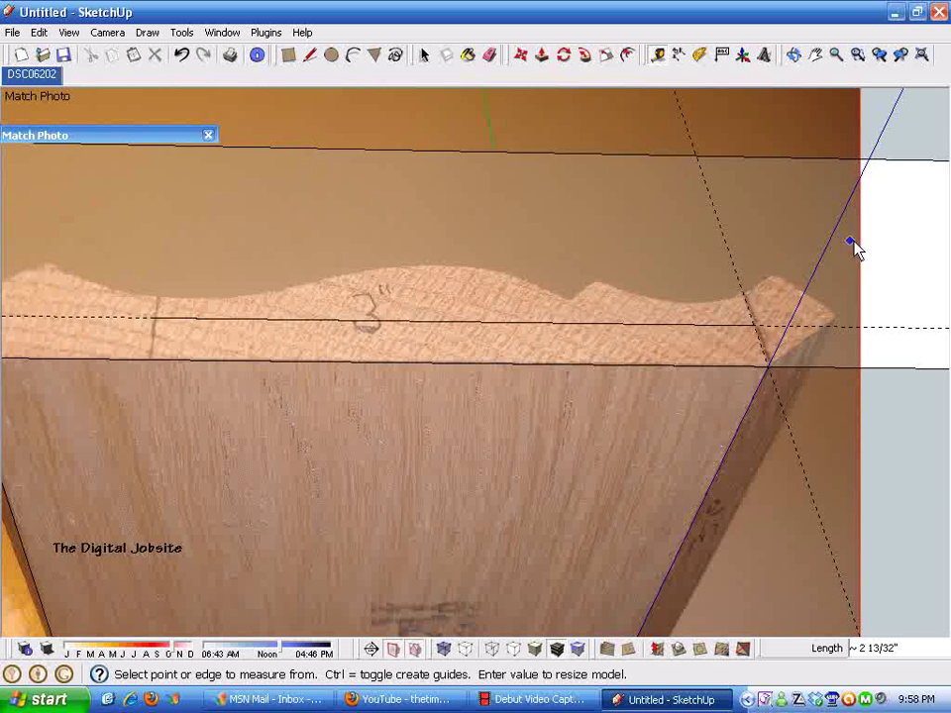
# Step: Erase the reference line and the horizontal guide across the molding's top face
pyautogui.scroll(-1, 868, 412)
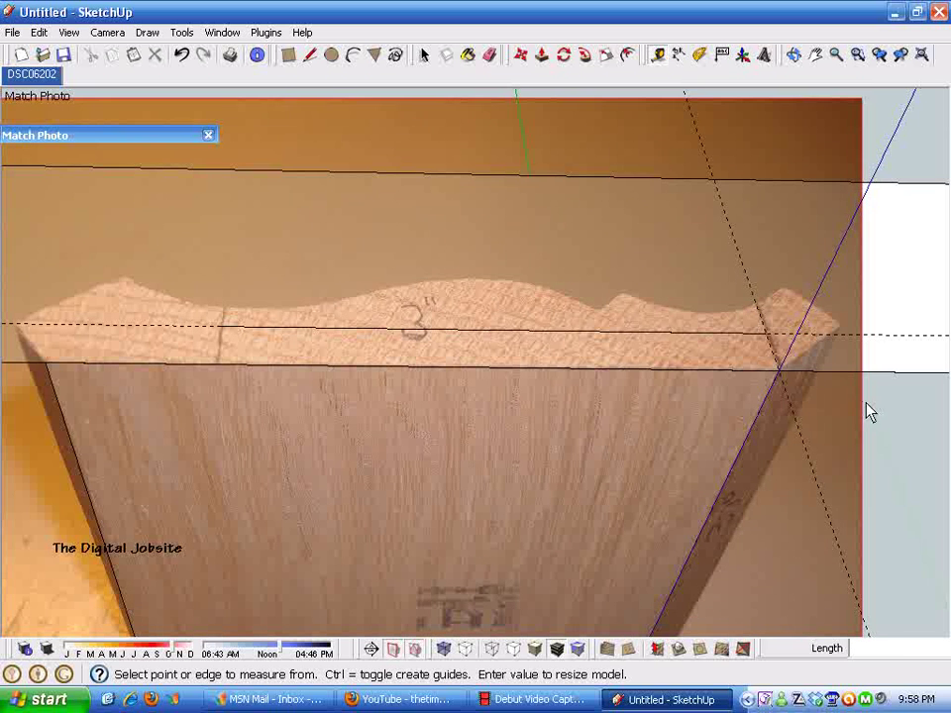
pyautogui.click(489, 55)
pyautogui.click(250, 333)
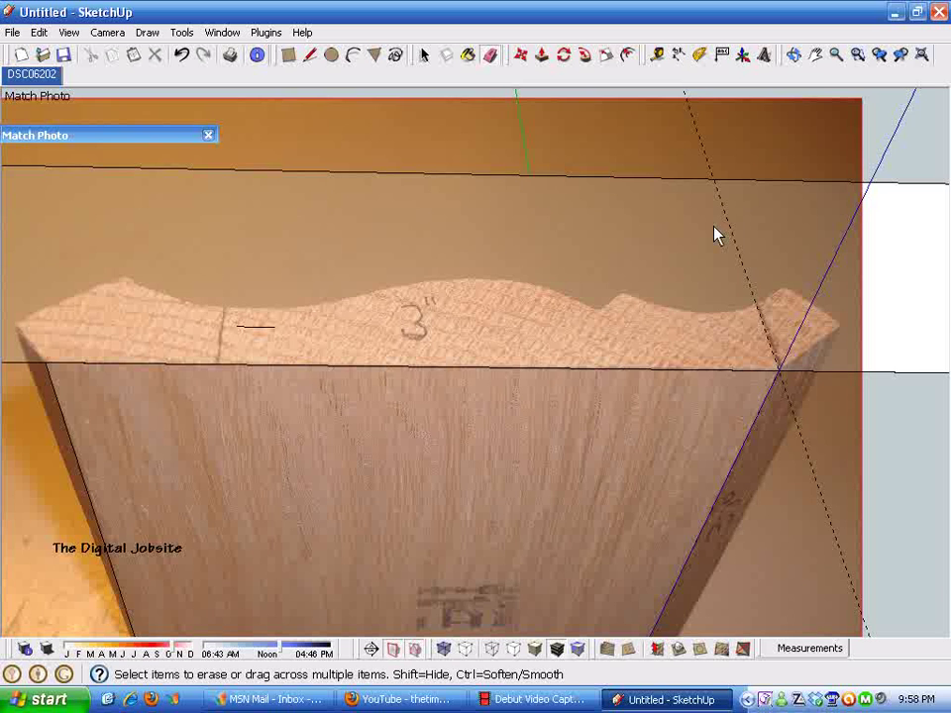
pyautogui.scroll(-2, 170, 189)
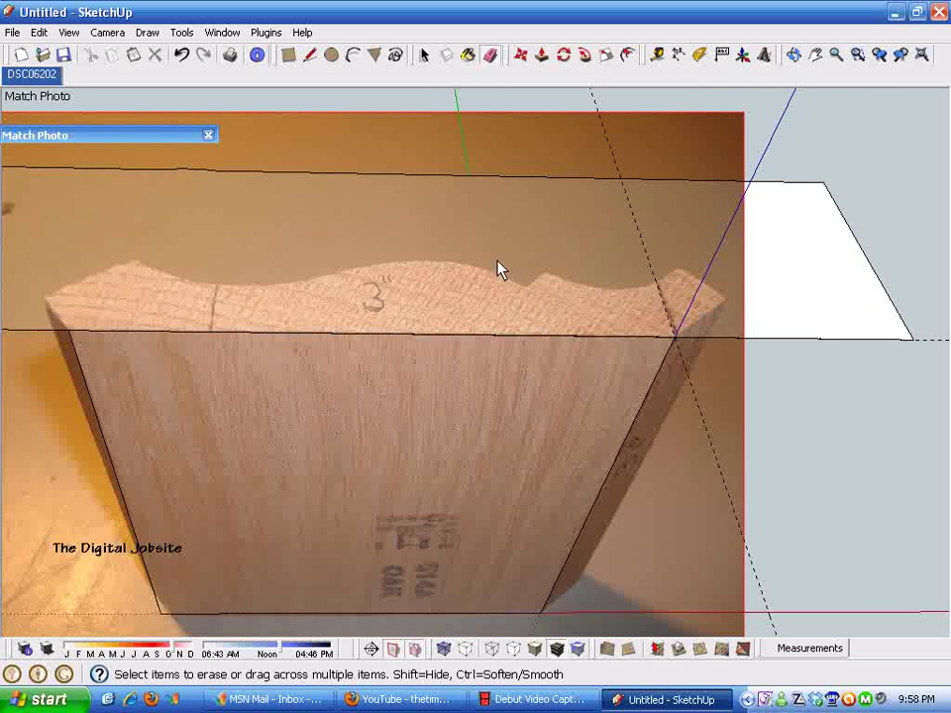
pyautogui.scroll(-1, 683, 530)
pyautogui.scroll(-1, 730, 495)
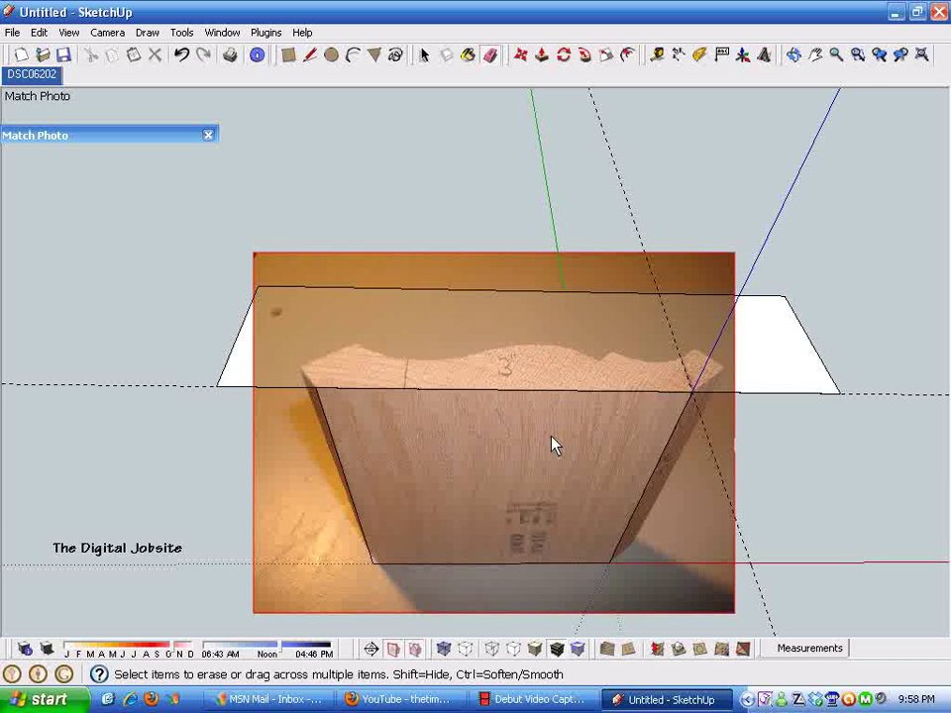
pyautogui.scroll(1, 592, 479)
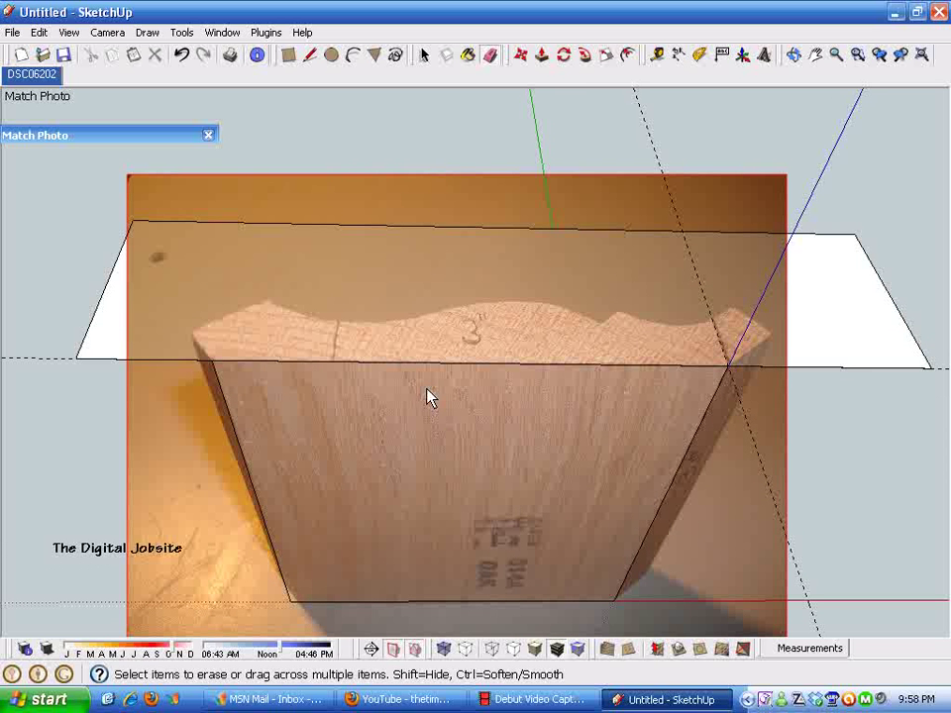